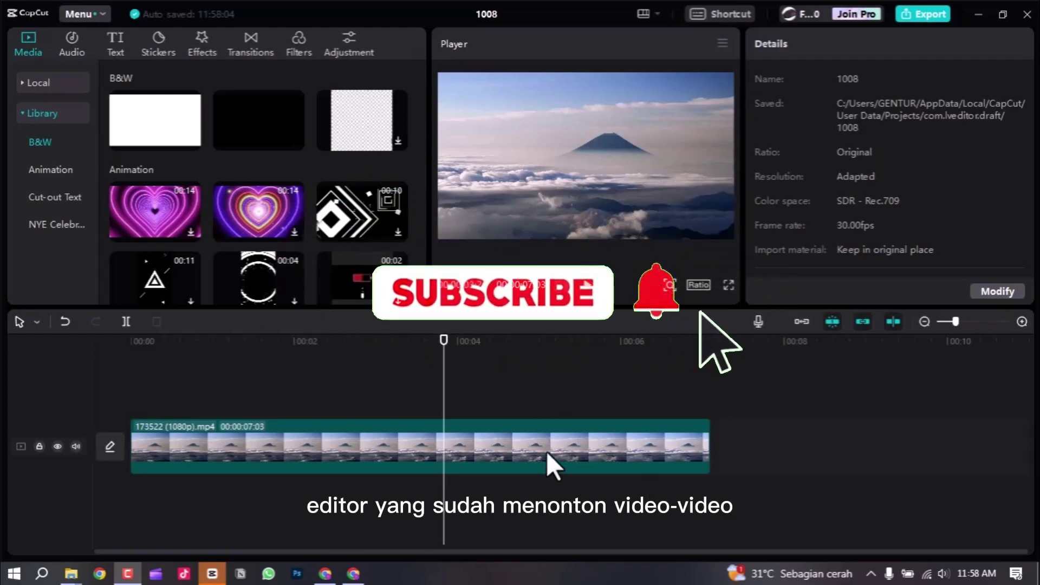
left_click_drag(444, 357, 145, 395)
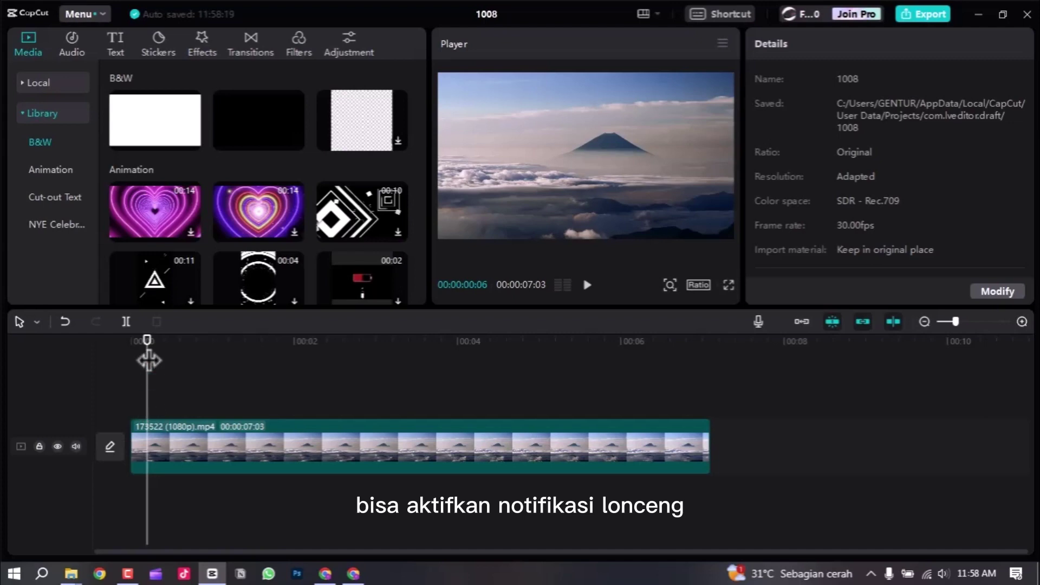
left_click_drag(148, 352, 180, 358)
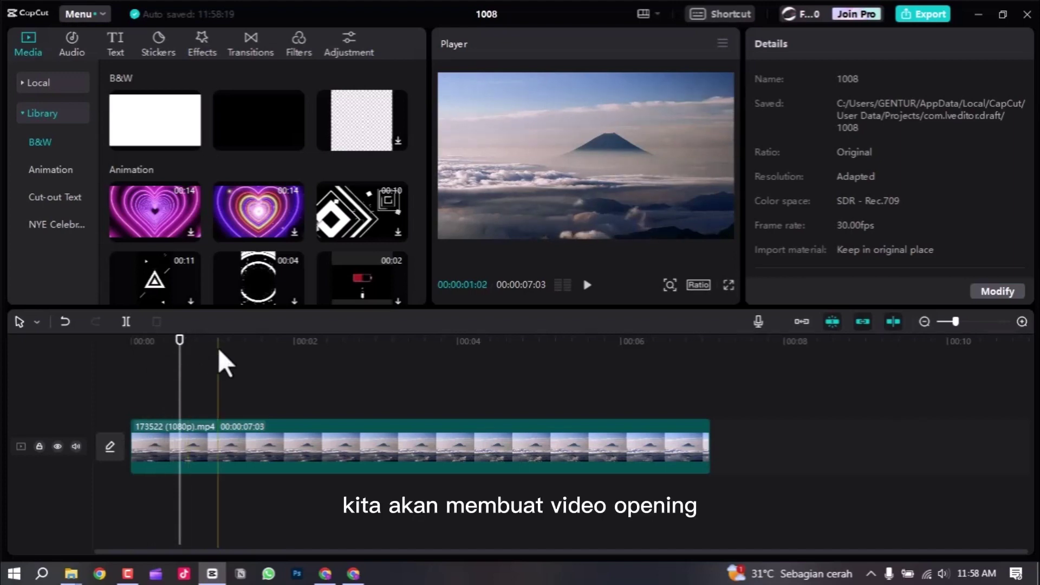
left_click_drag(179, 354, 148, 362)
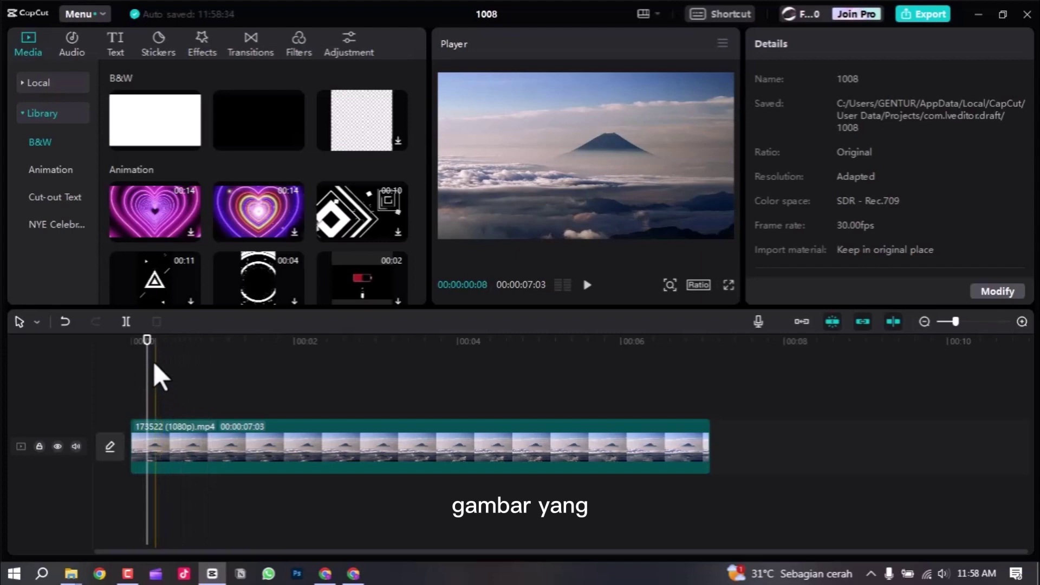
left_click_drag(148, 348, 155, 385)
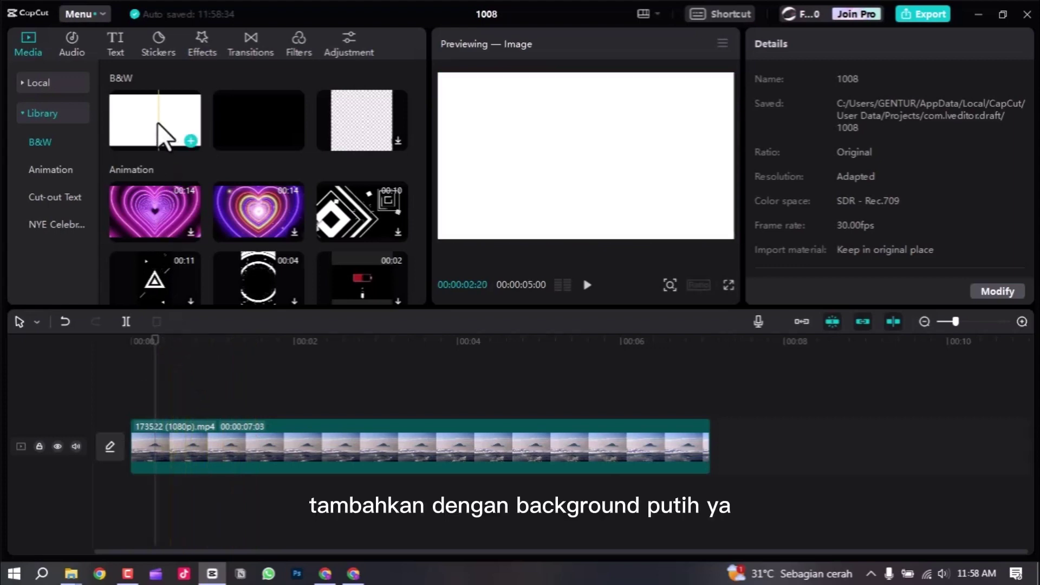
- Add the white library background on a track above the landscape video from the start and shorten it to 00:00:04:01
left_click_drag(157, 123, 124, 401)
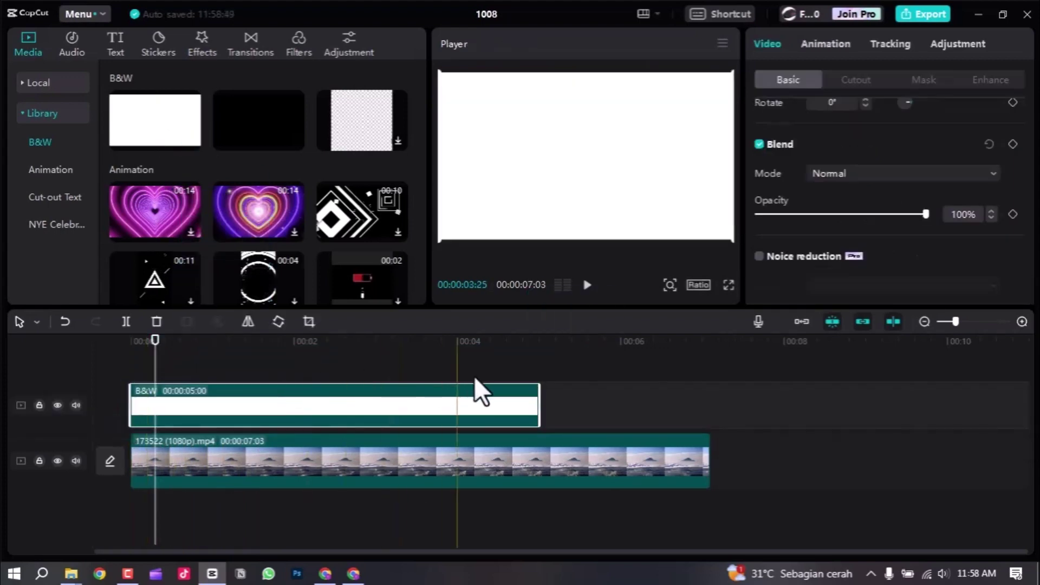
left_click_drag(532, 401, 453, 402)
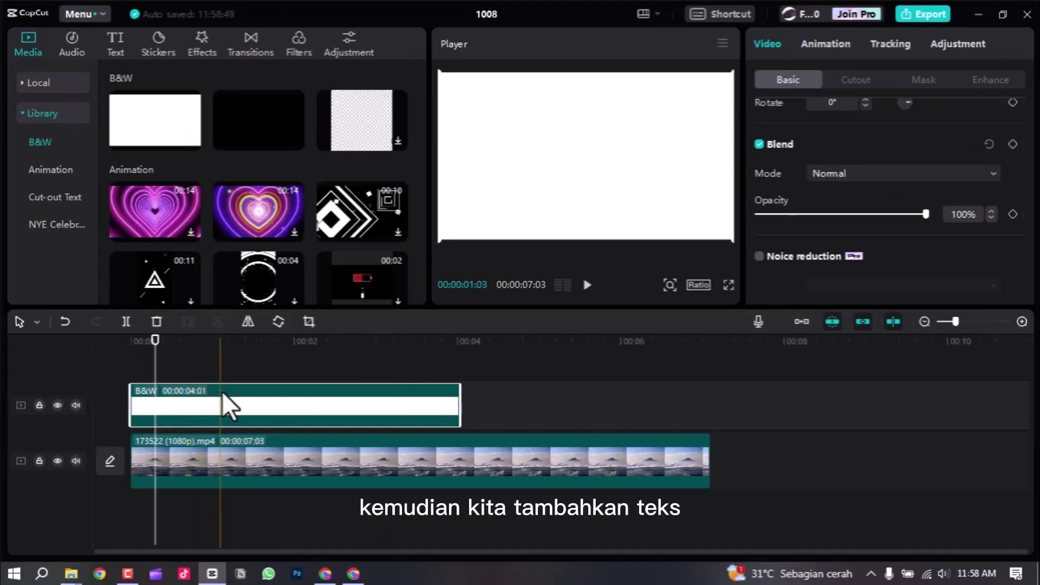
- Add a default text clip above the white background at the timeline's start and extend it to the background's end
left_click(115, 52)
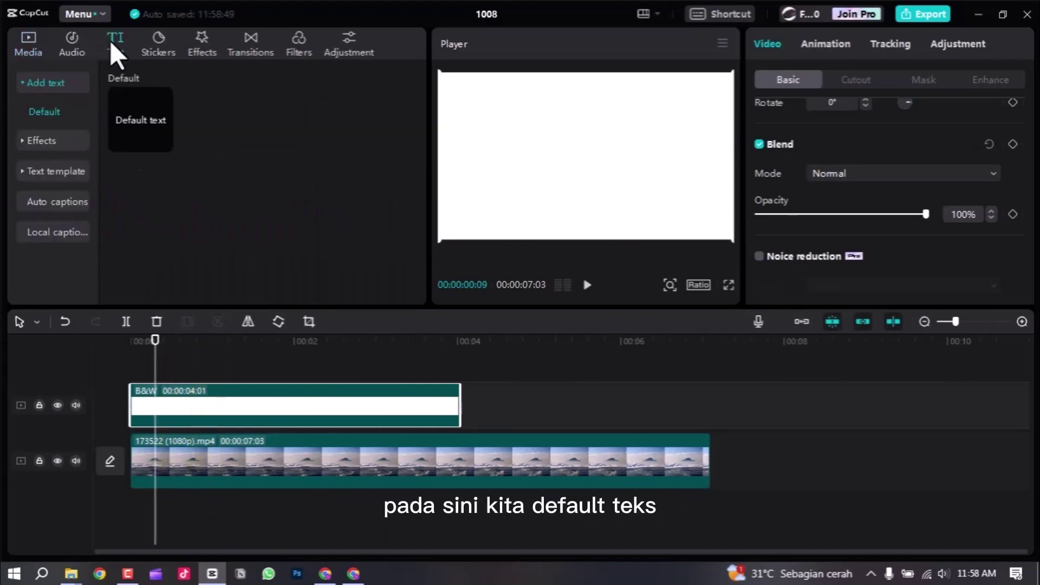
left_click_drag(132, 118, 131, 379)
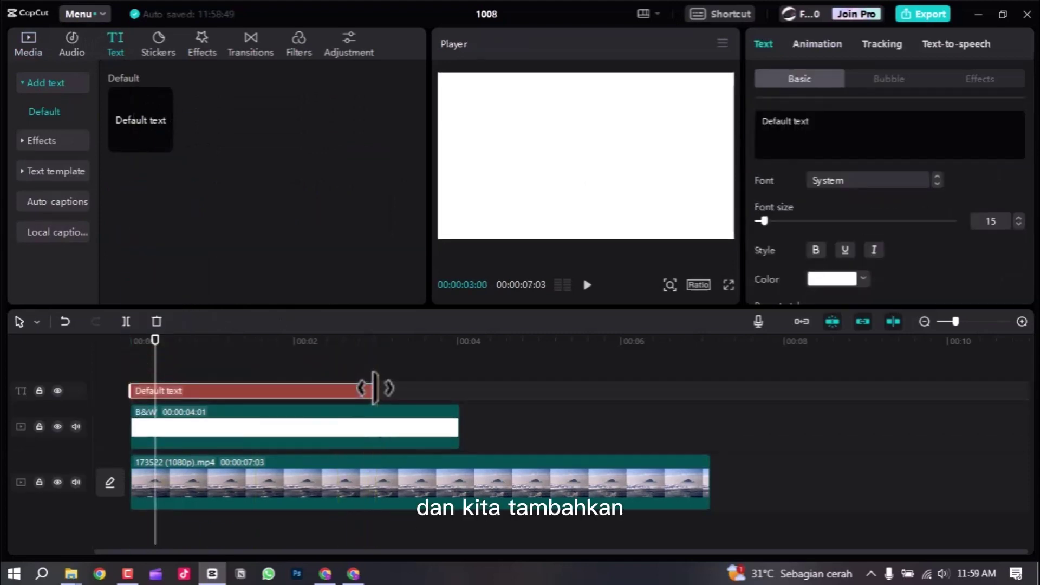
left_click_drag(375, 389, 458, 383)
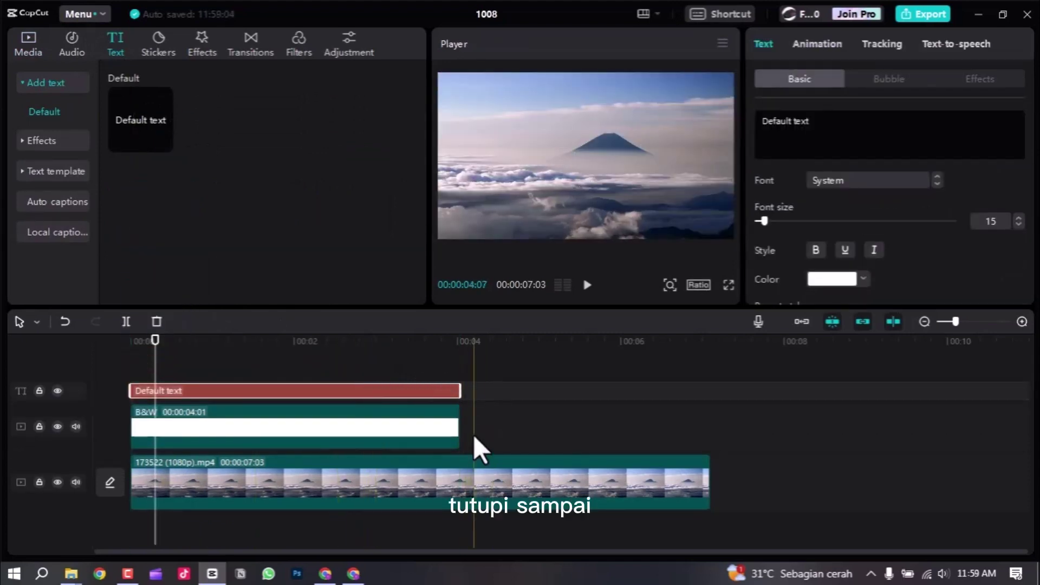
- Replace the text clip's default wording with LANDSCAPE
left_click(497, 438)
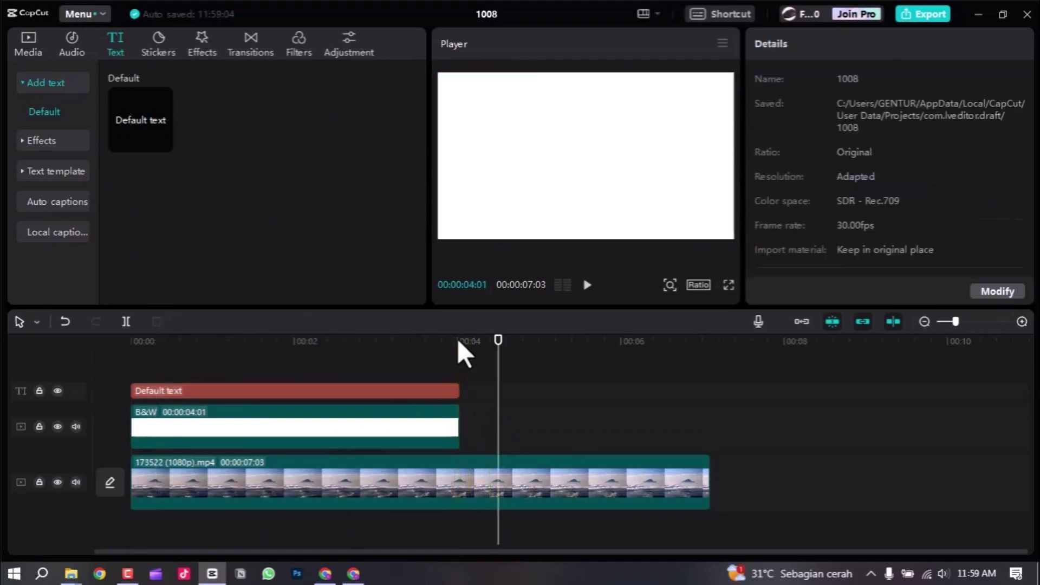
left_click_drag(457, 339, 281, 388)
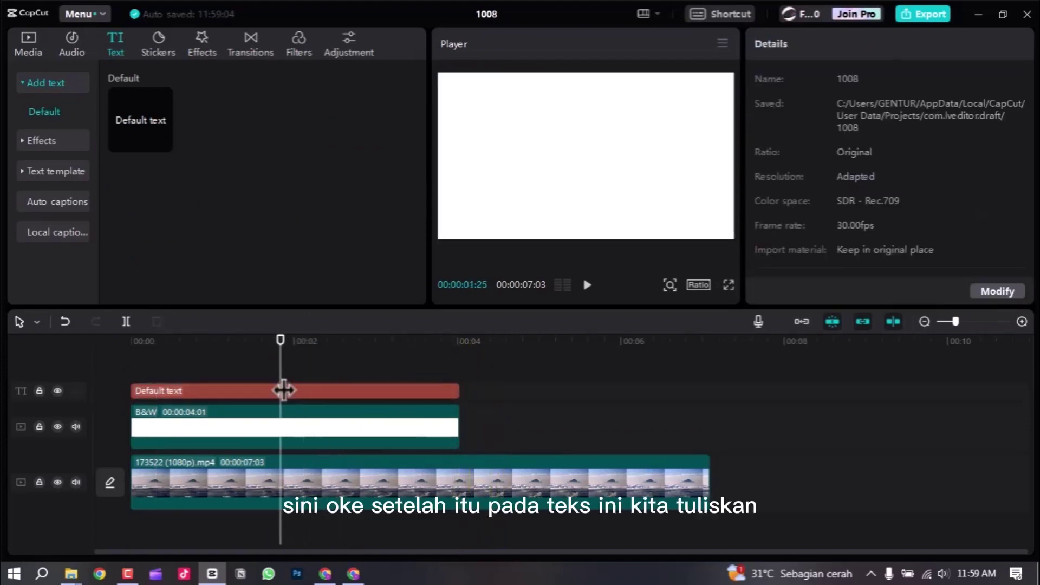
left_click(330, 389)
left_click_drag(847, 121, 733, 115)
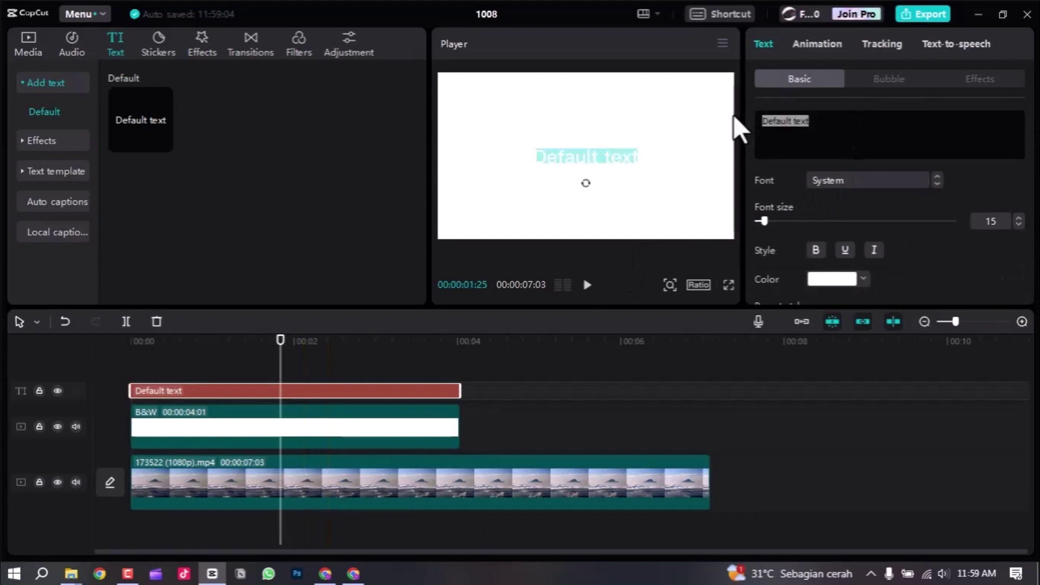
type("LA")
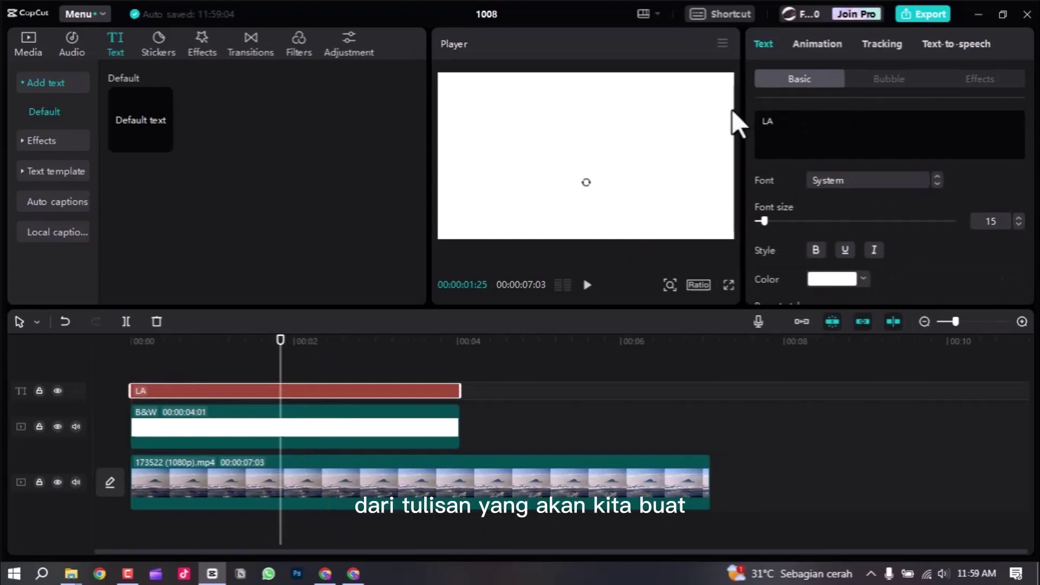
type("NDSA")
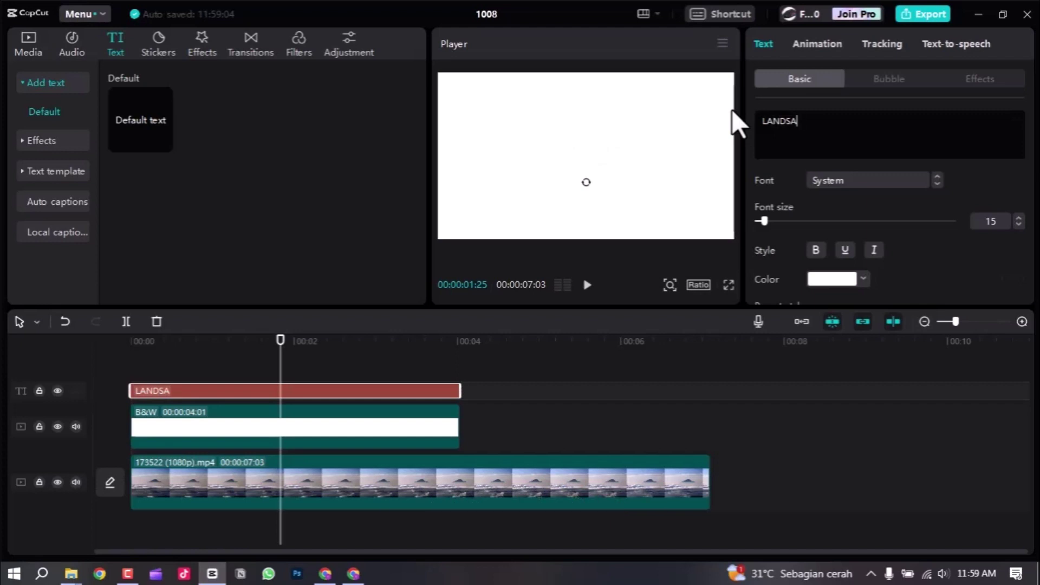
key("BackSpace")
type("CAPE")
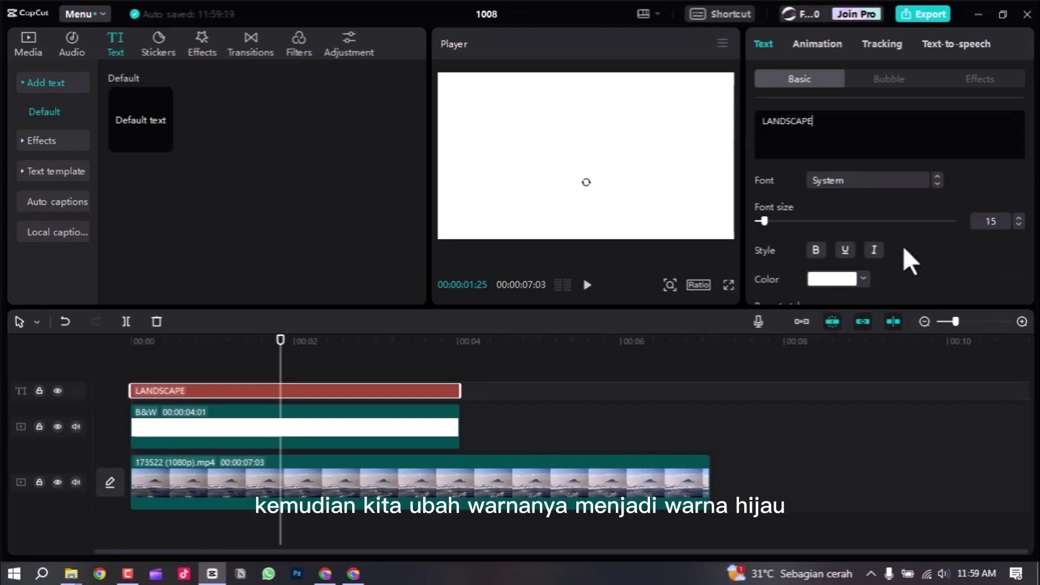
- Colour the LANDSCAPE text bright green and set its font to DelaGothic-Bold
left_click(843, 281)
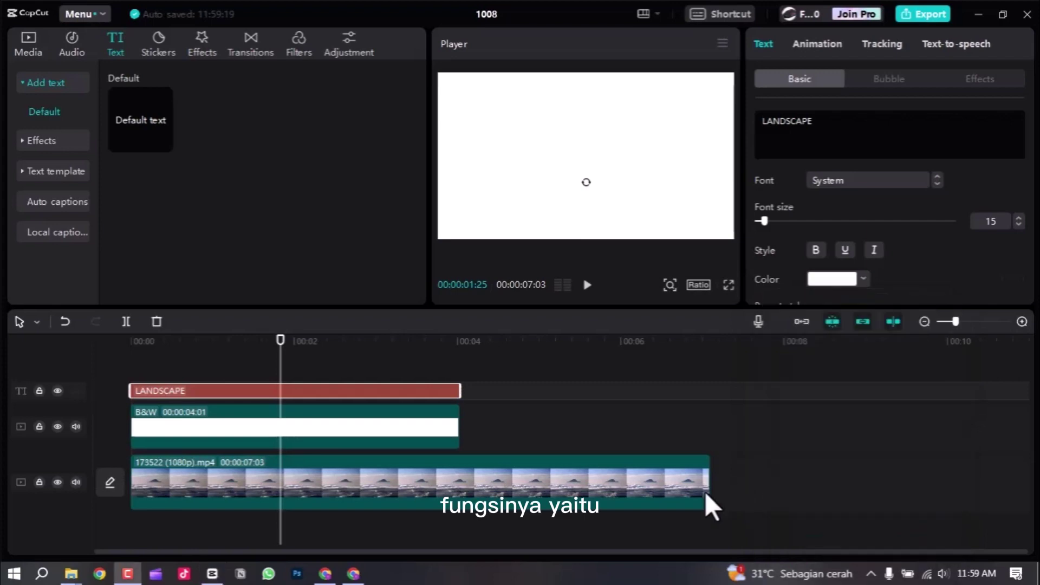
mouse_move(844, 293)
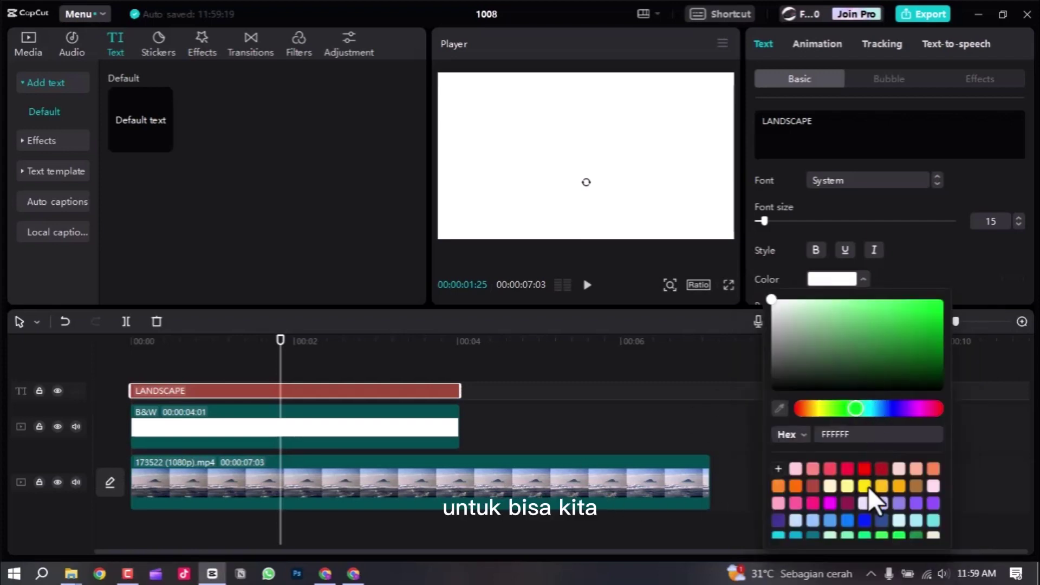
left_click(883, 534)
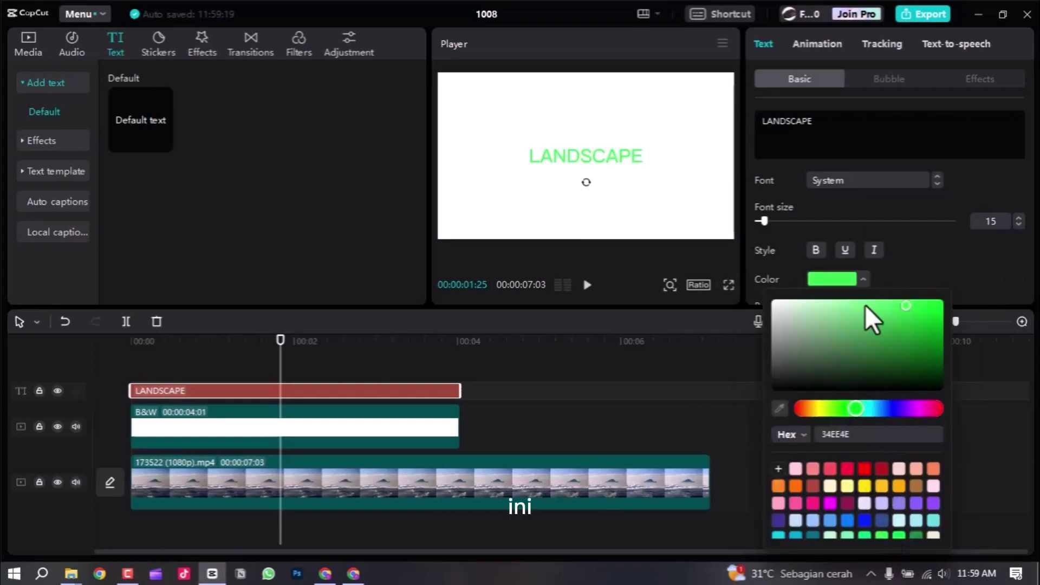
left_click(865, 179)
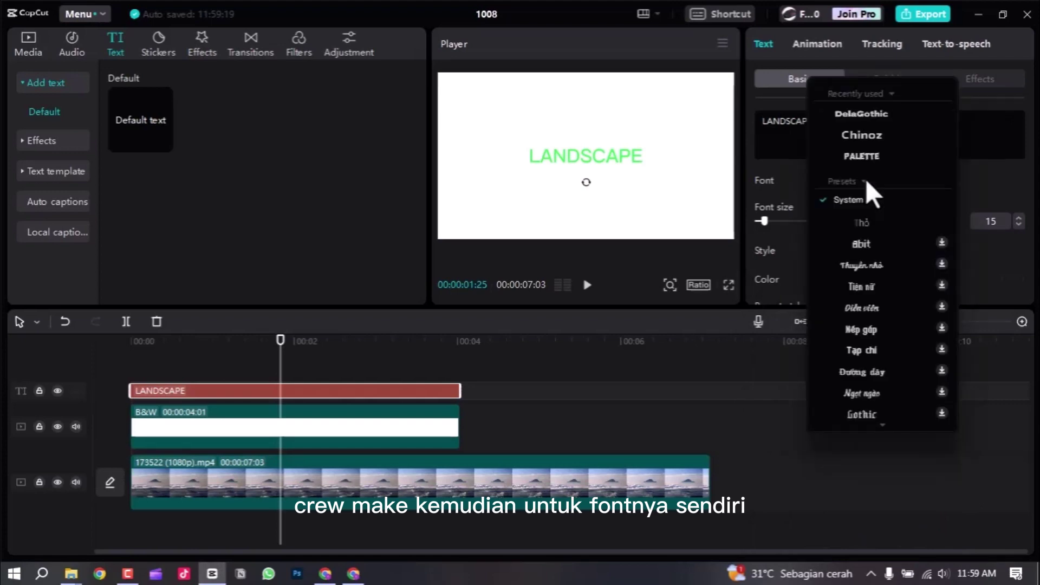
left_click(872, 115)
left_click_drag(282, 356, 125, 369)
scroll(231, 394, "up", 1)
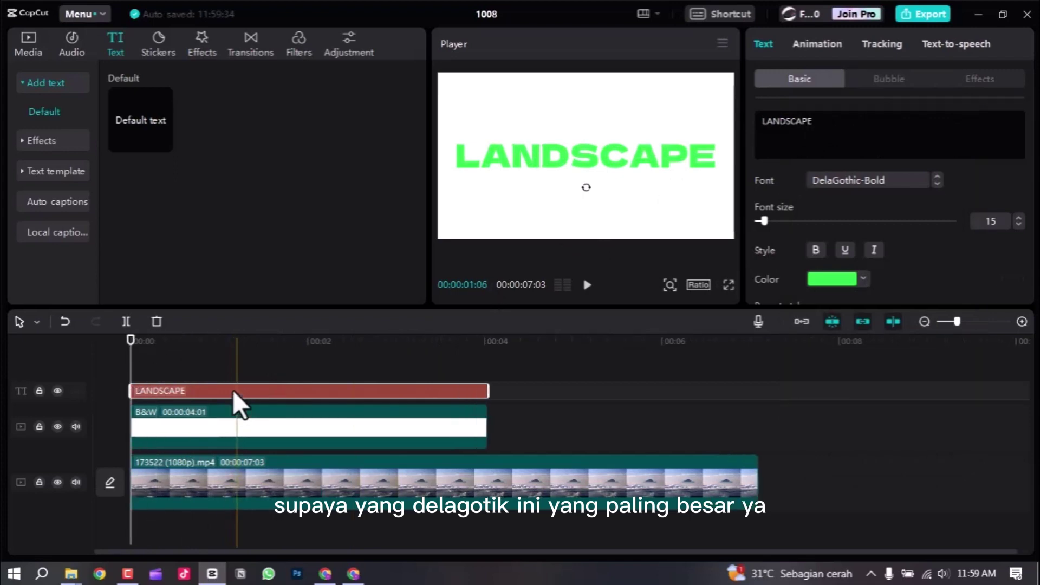
left_click(668, 464)
left_click(529, 433)
left_click(163, 344)
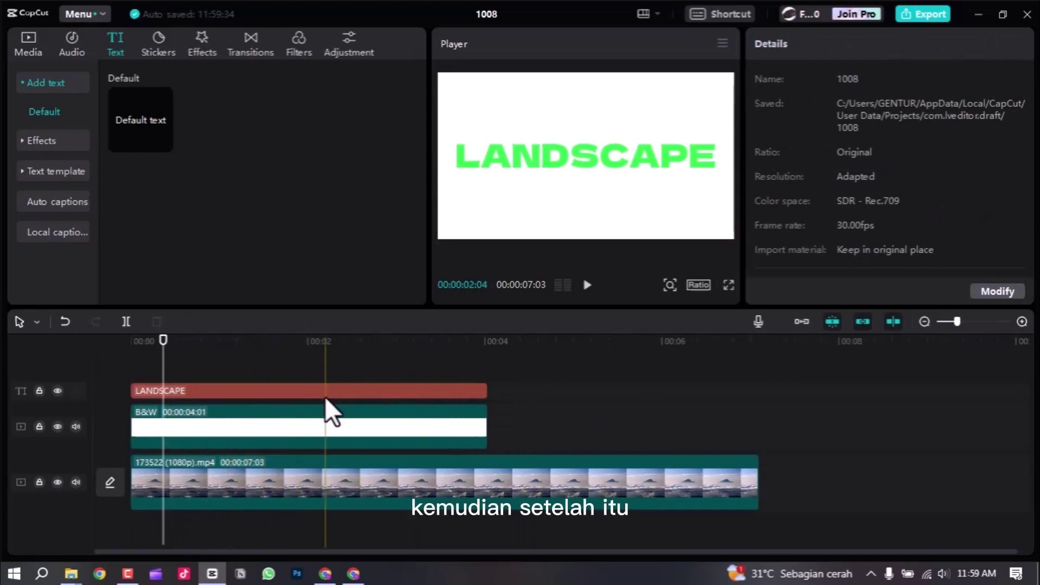
left_click(339, 348)
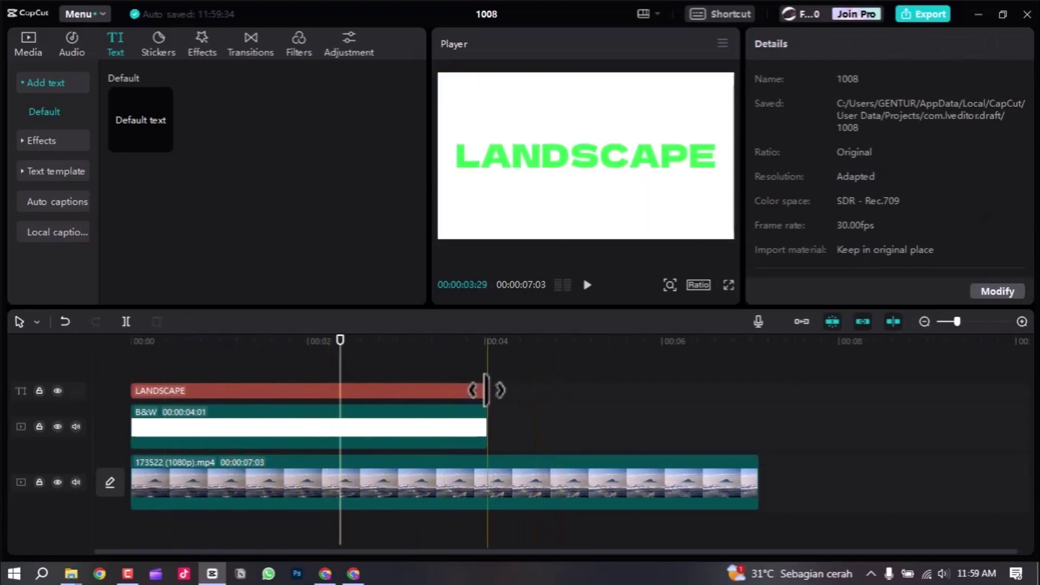
- Combine the LANDSCAPE text and the white background into one compound clip
left_click_drag(509, 423, 291, 382)
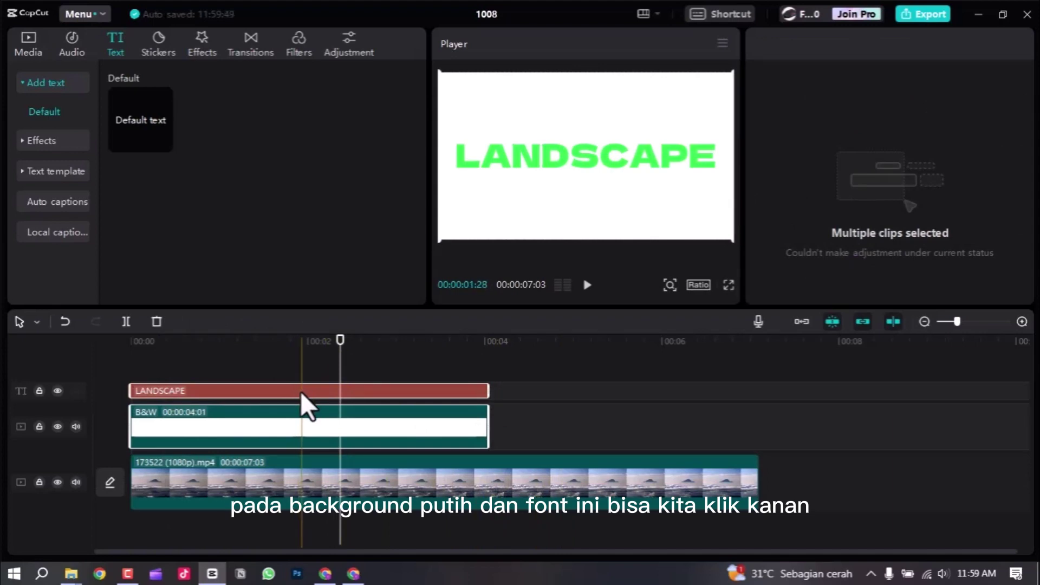
right_click(301, 390)
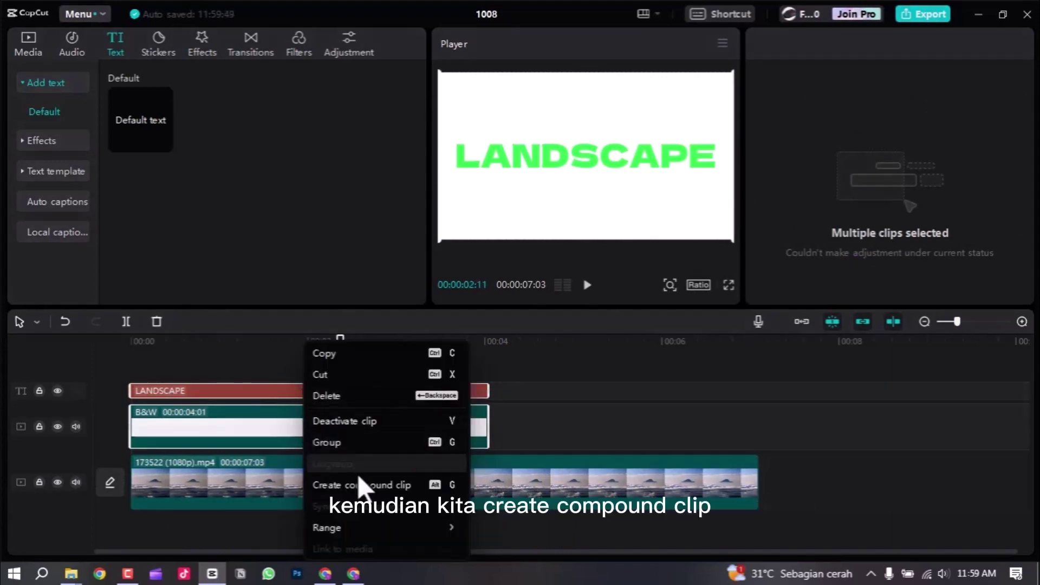
left_click(358, 488)
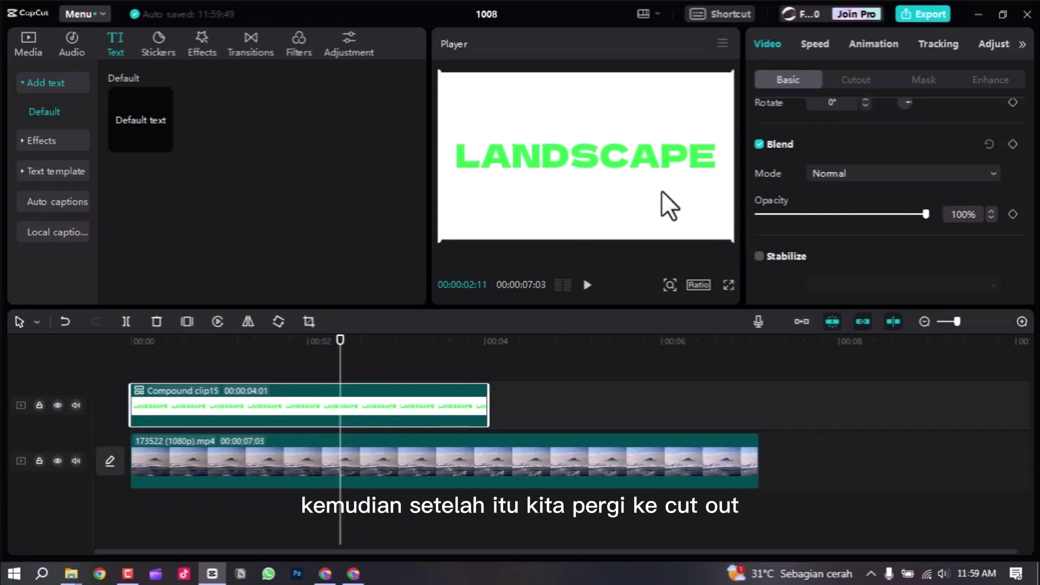
- Key out the compound clip's green lettering with Chroma key at strength 57 and check the cutout in full screen
left_click(873, 82)
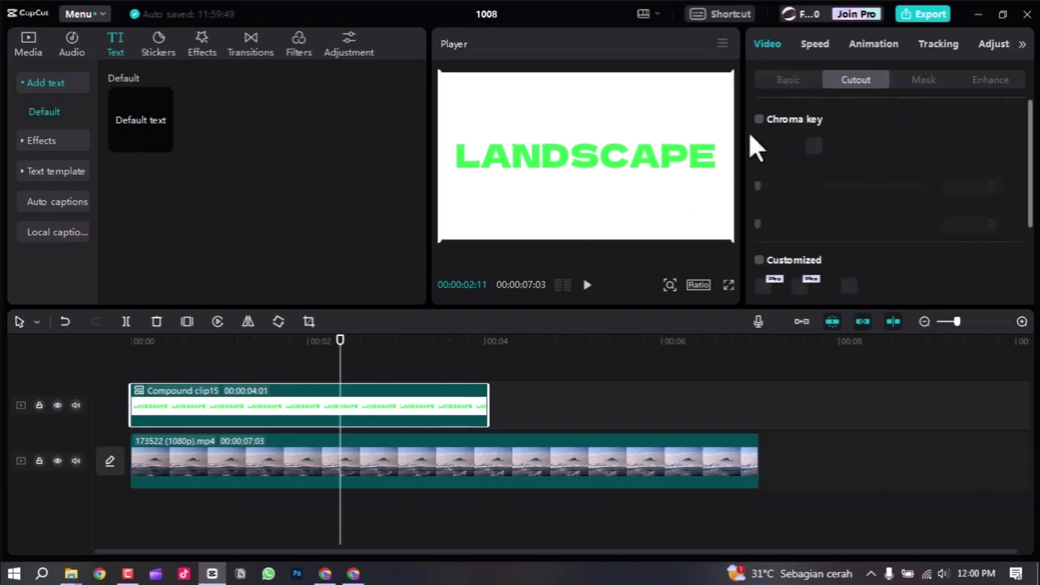
left_click(759, 121)
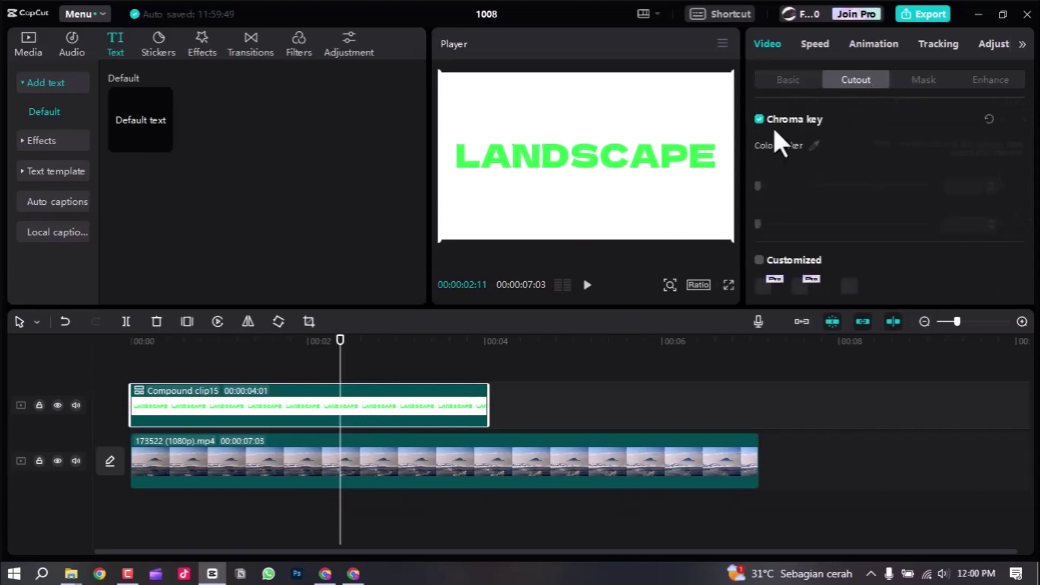
left_click(814, 145)
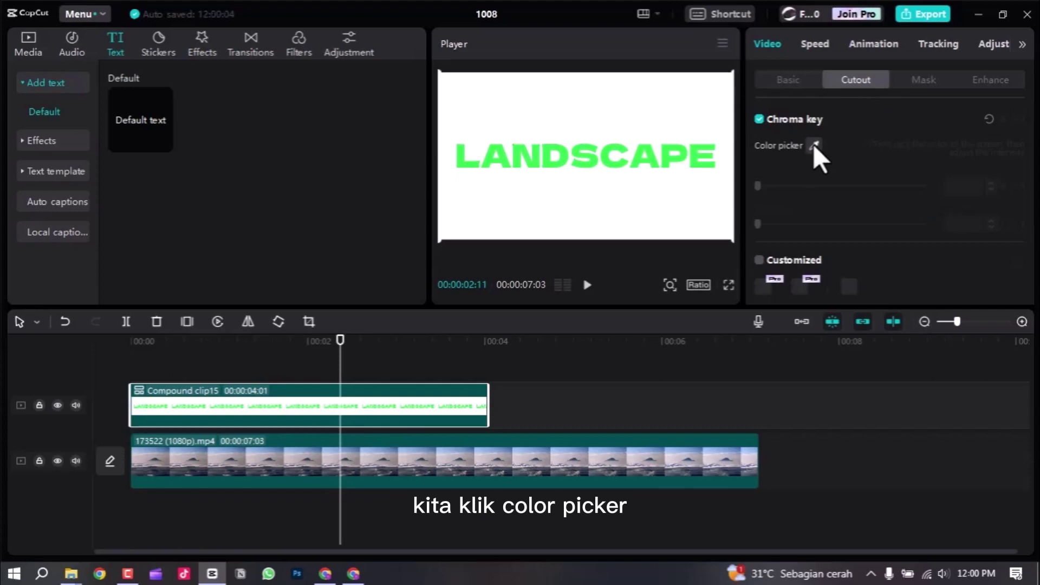
left_click(676, 148)
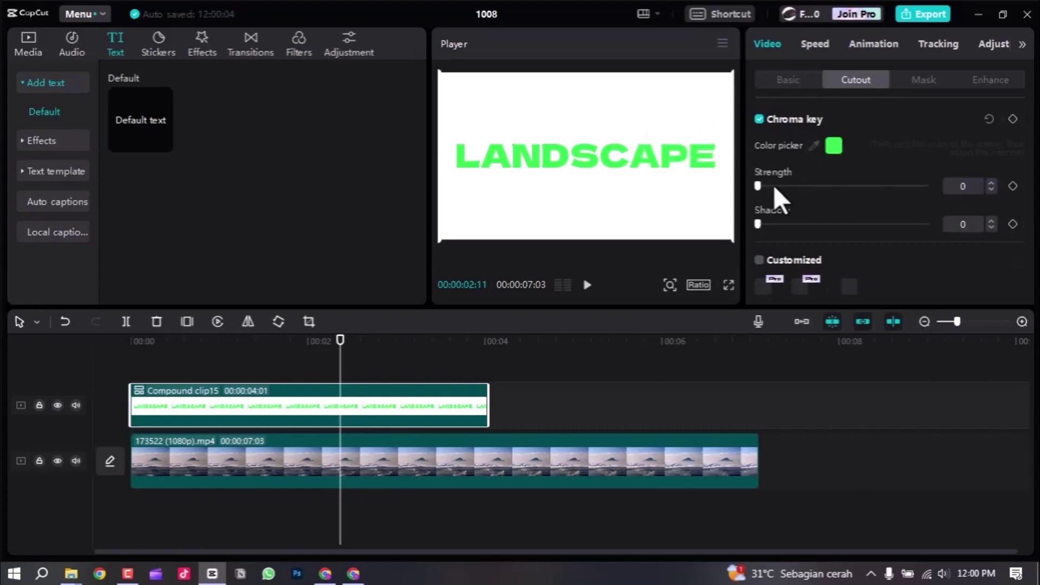
left_click_drag(774, 185, 852, 193)
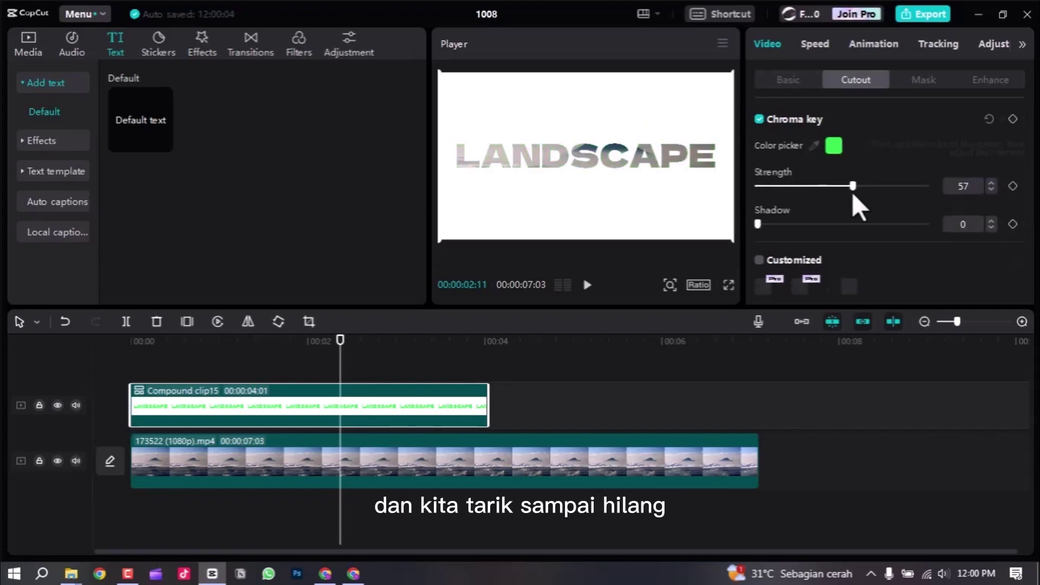
key("ctrl+shift+f")
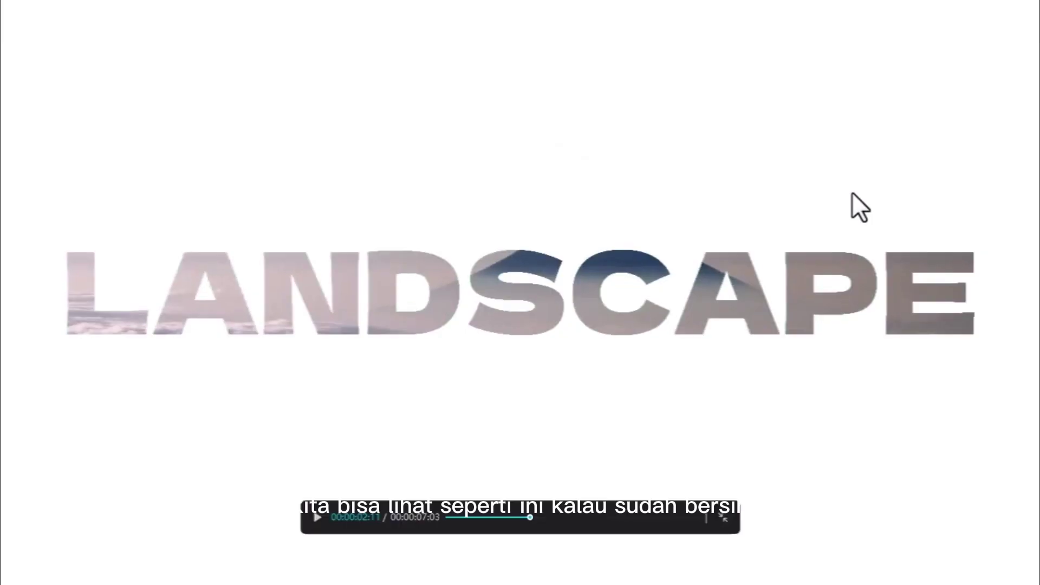
key("Escape")
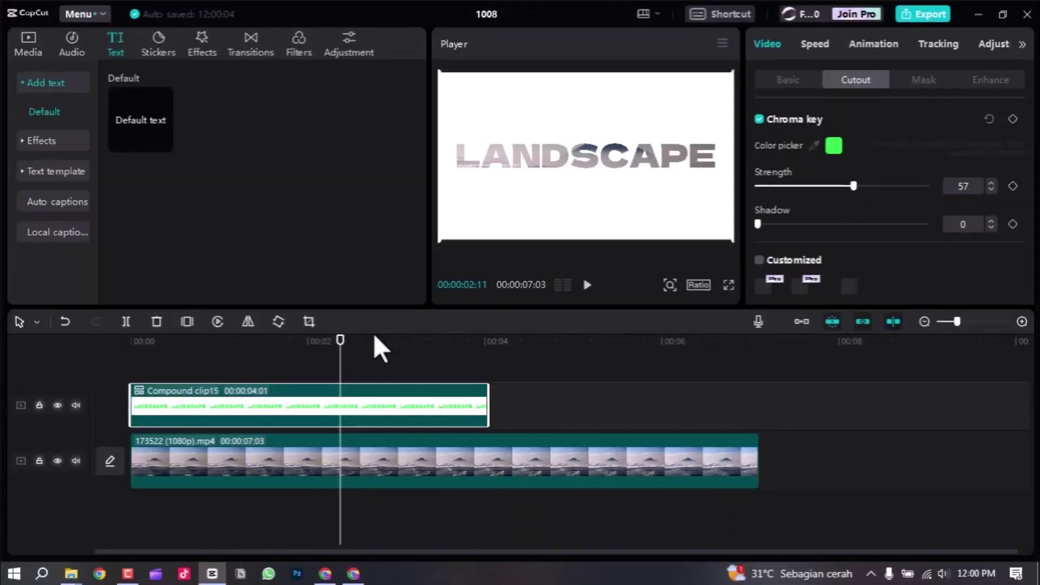
- Apply the Fade In entrance animation to the compound clip
left_click_drag(339, 339, 113, 399)
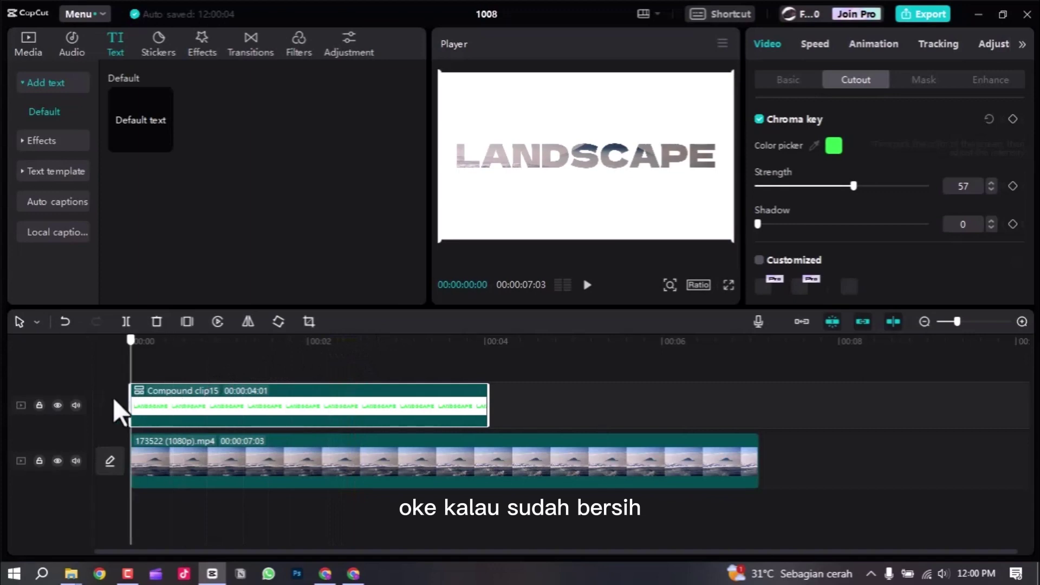
left_click(866, 43)
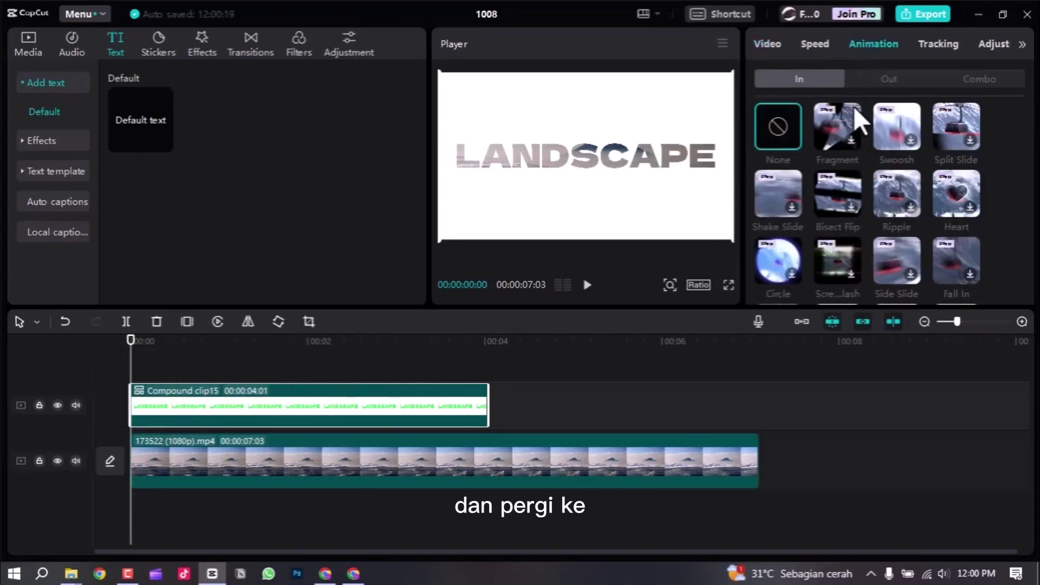
scroll(837, 190, "down", 1)
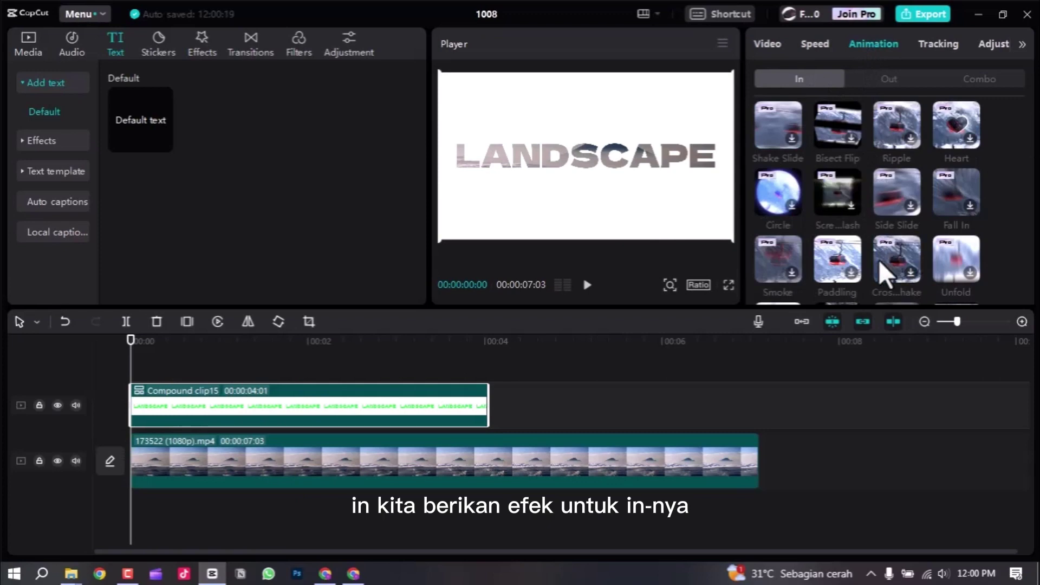
scroll(878, 260, "down", 1)
scroll(876, 264, "down", 2)
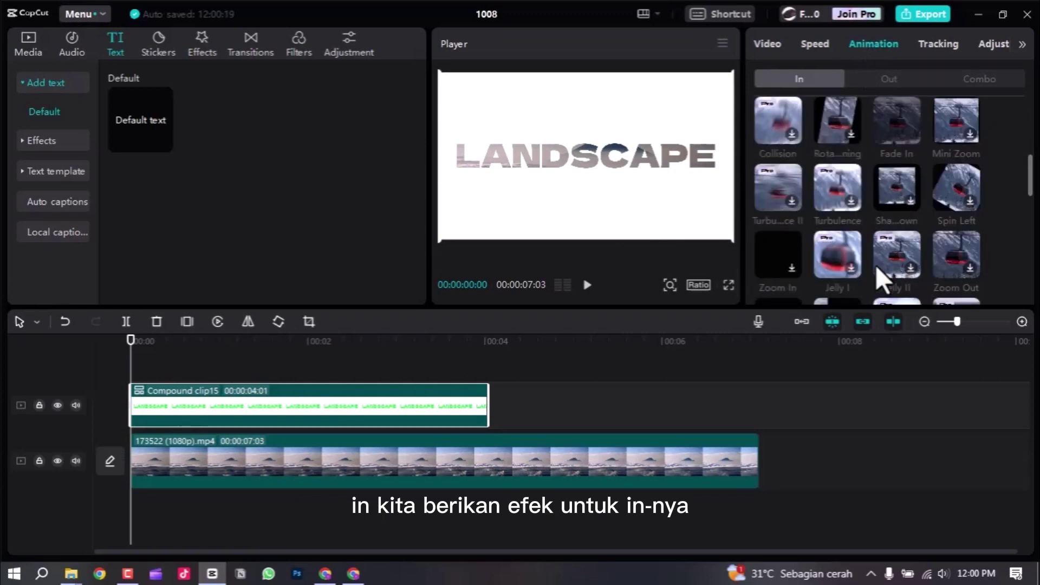
scroll(901, 252, "up", 1)
left_click(909, 203)
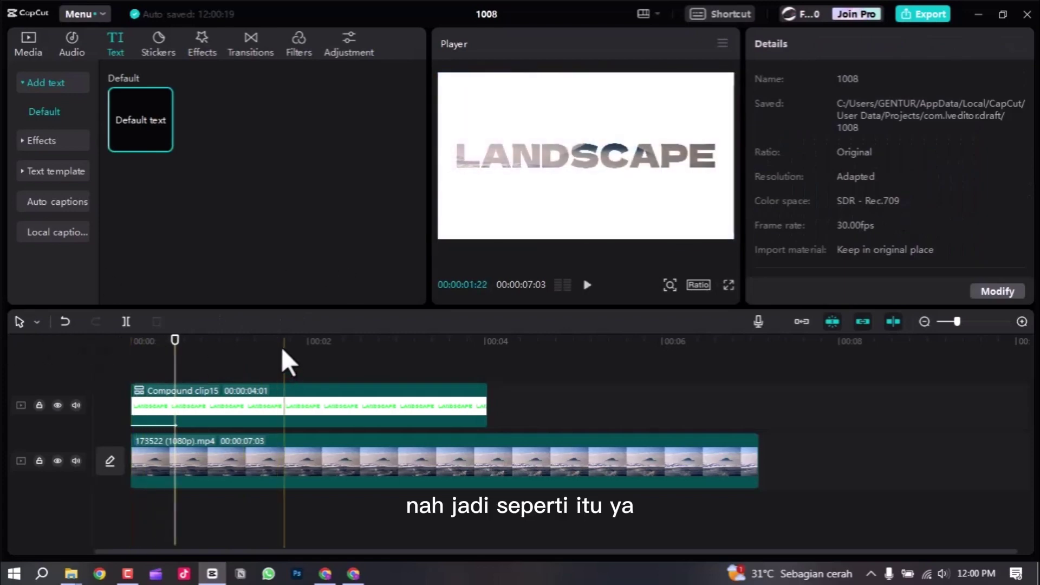
- Play the opening from the start in full screen to check the lettering's fade-in
left_click(103, 367)
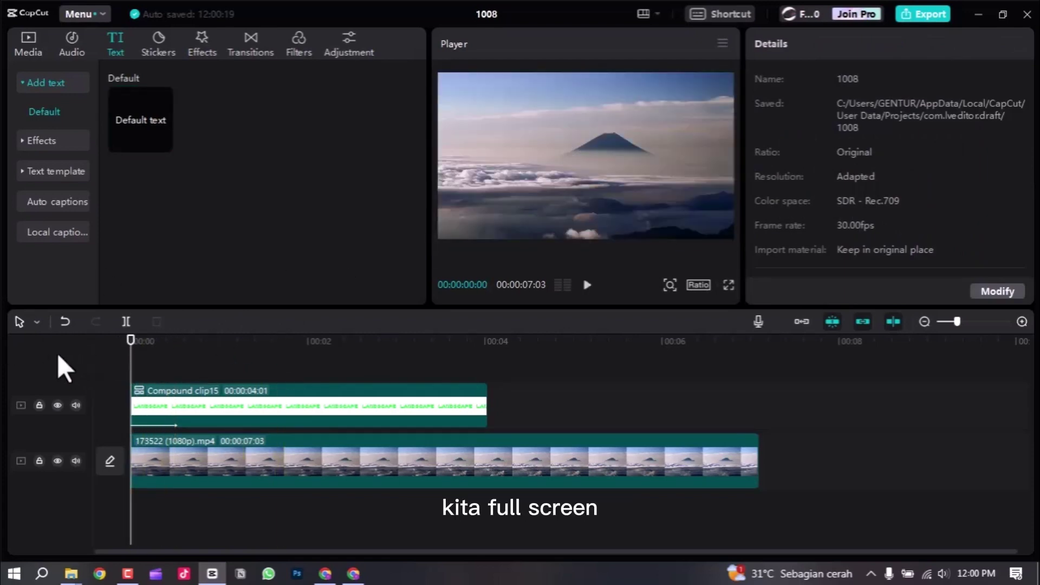
key("ctrl+shift+f")
key("space")
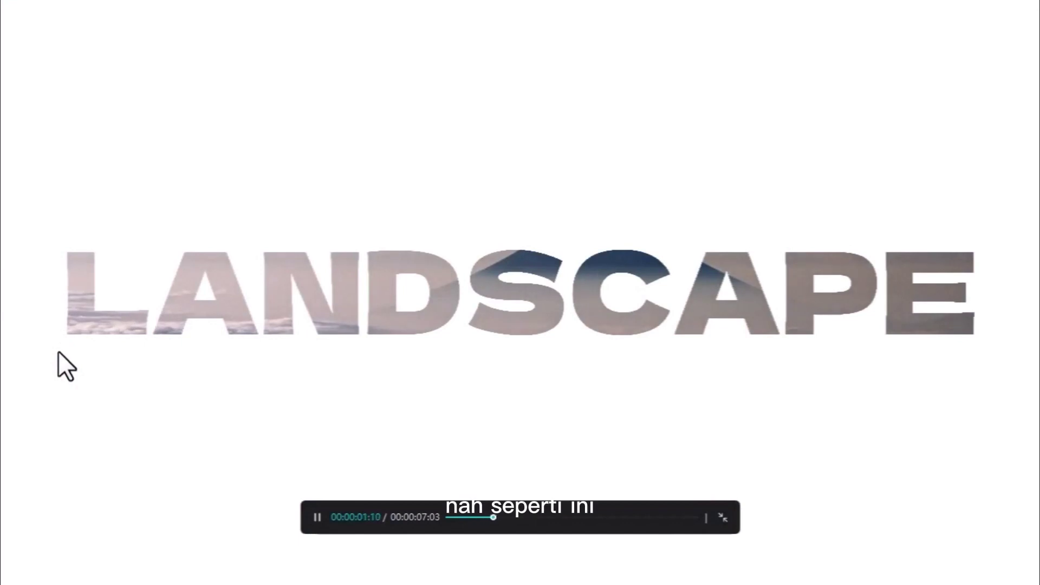
key("space")
key("Escape")
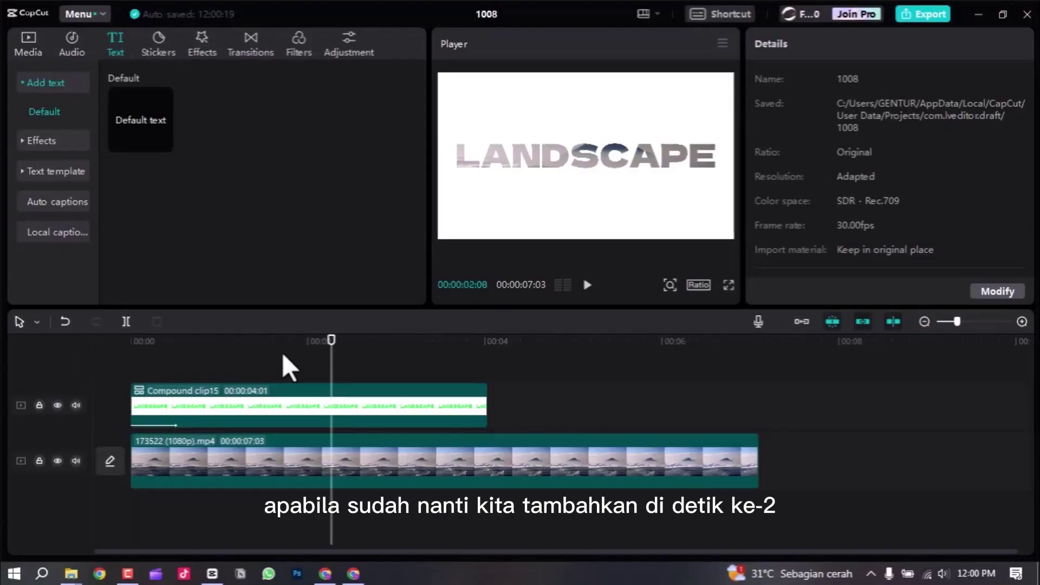
- Add a Position & Size keyframe to the compound clip at 00:00:01:29
mouse_move(288, 341)
left_mouse_down()
mouse_move(279, 346)
mouse_move(305, 350)
left_mouse_up()
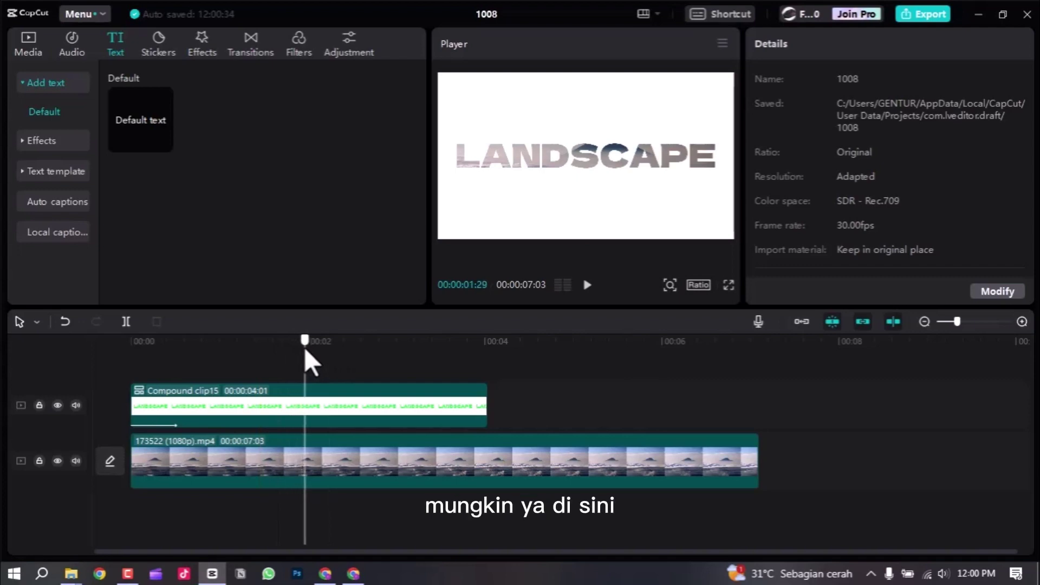
left_click(343, 403)
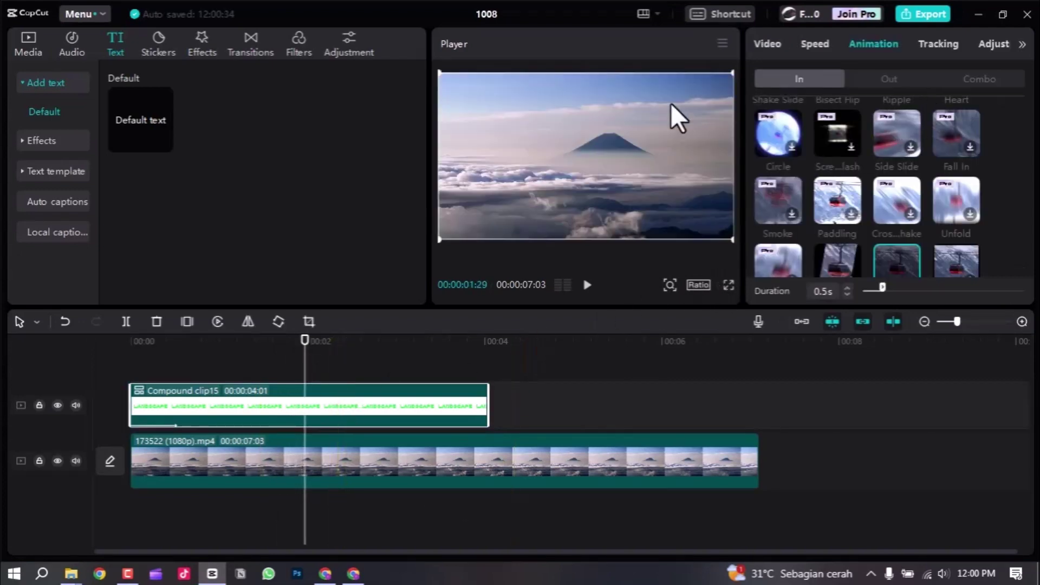
left_click(774, 42)
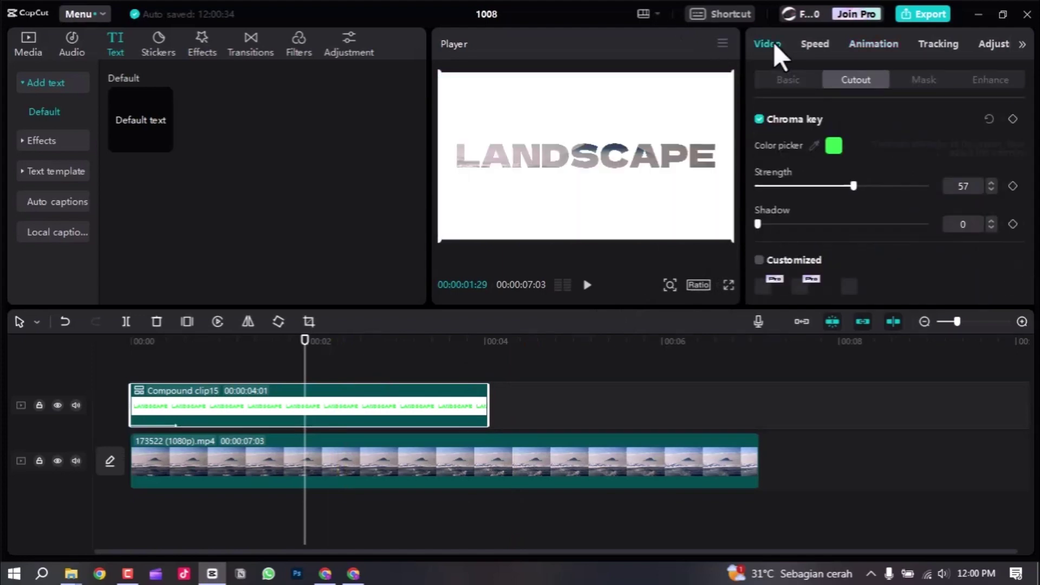
left_click(789, 84)
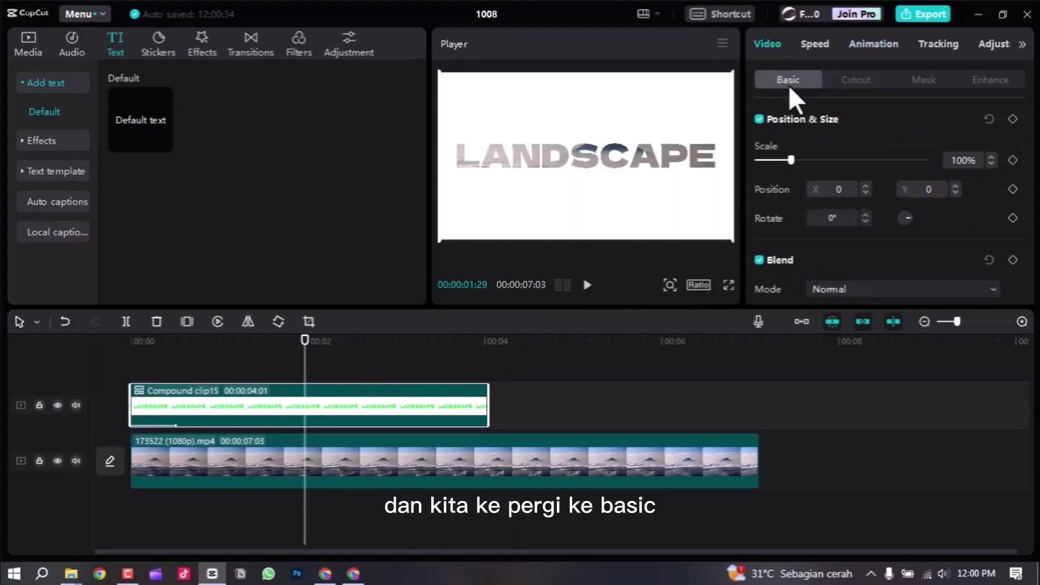
left_click(1012, 119)
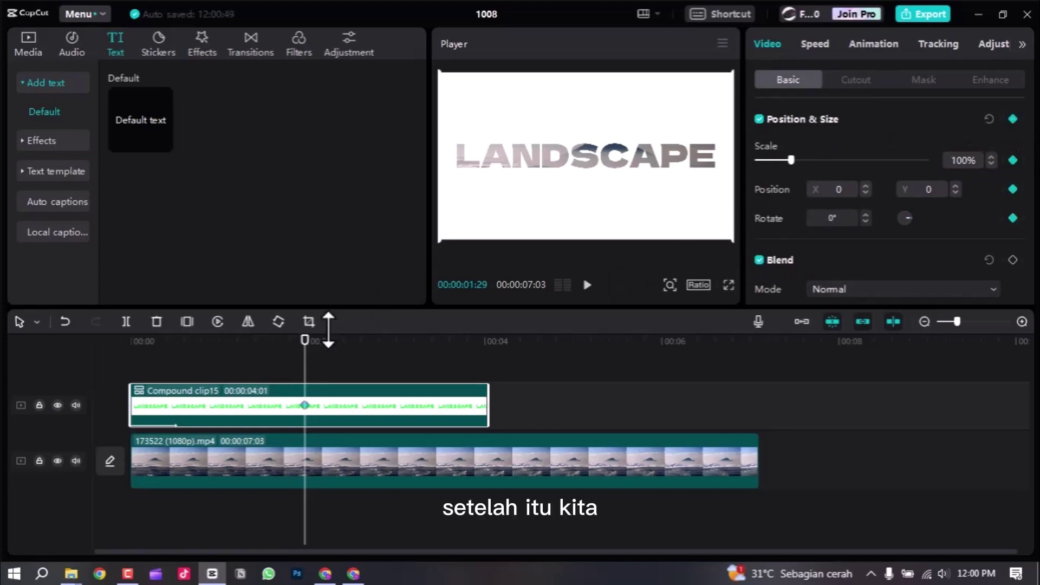
- Create a scale keyframe of 500% on the compound clip at 00:00:03:02
left_click_drag(312, 339, 400, 346)
scroll(430, 373, "up", 1)
scroll(427, 373, "up", 2)
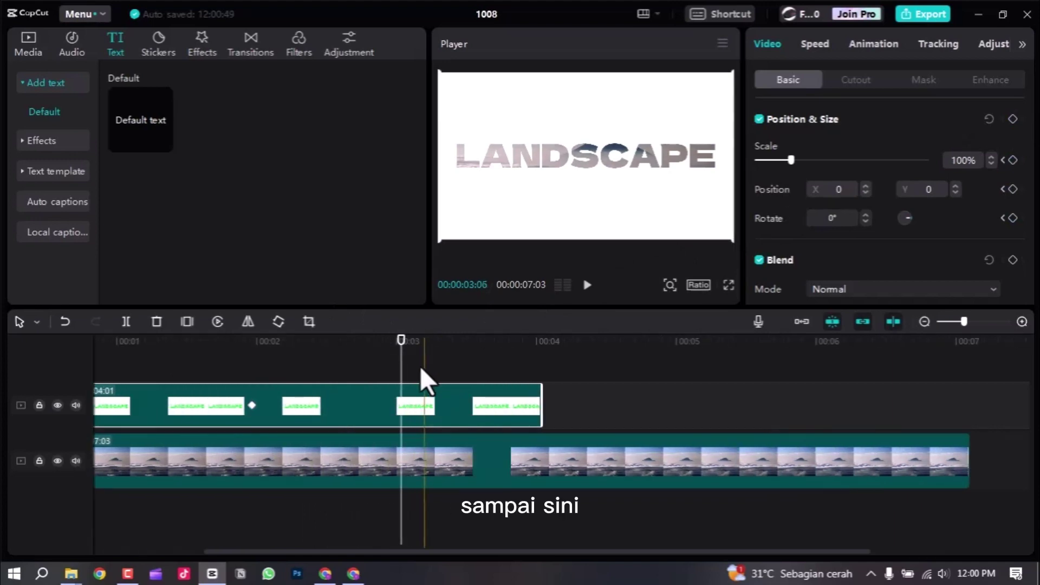
left_click_drag(395, 343, 403, 355)
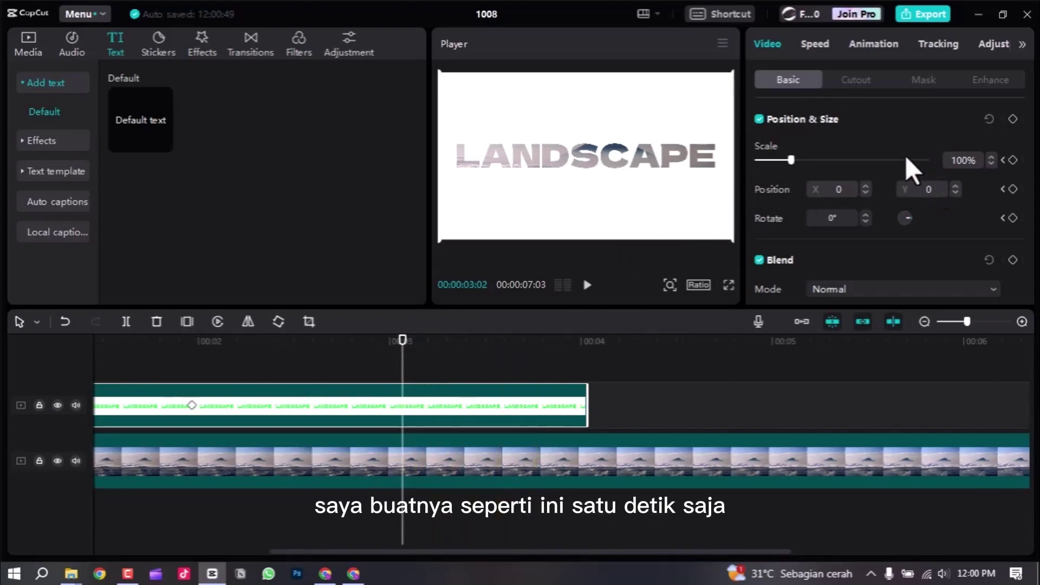
left_click_drag(794, 158, 1036, 176)
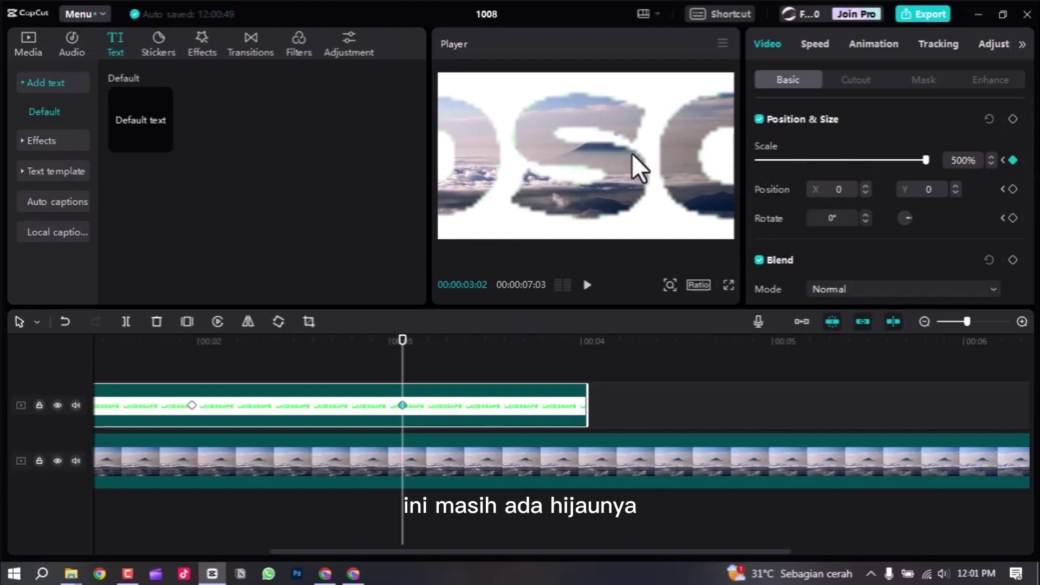
- Clean the green edges of the lettering by setting Chroma key strength to 76 and shadow to 20
left_click(858, 81)
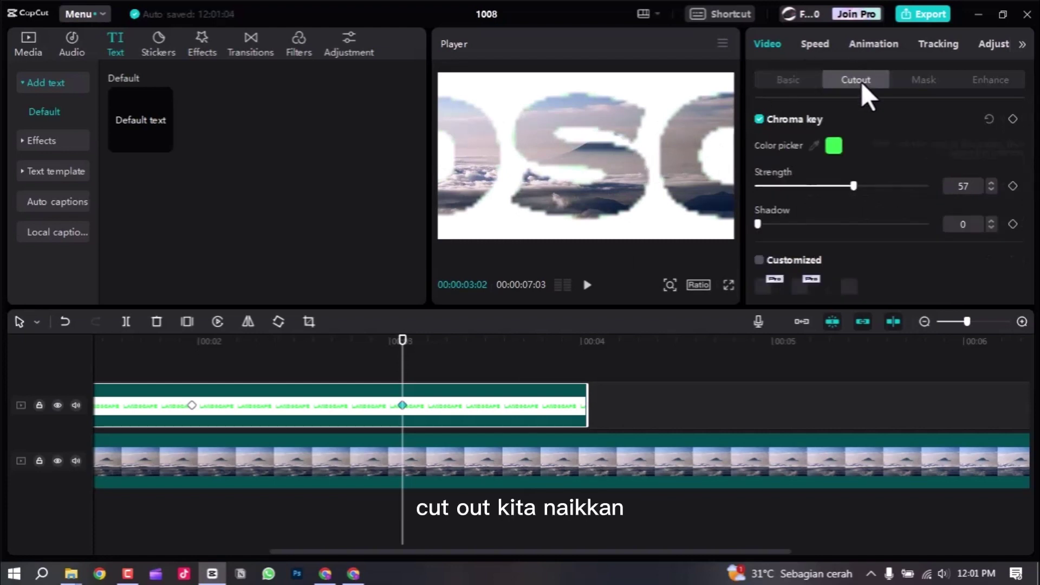
left_click_drag(853, 184, 886, 187)
left_click_drag(757, 224, 792, 223)
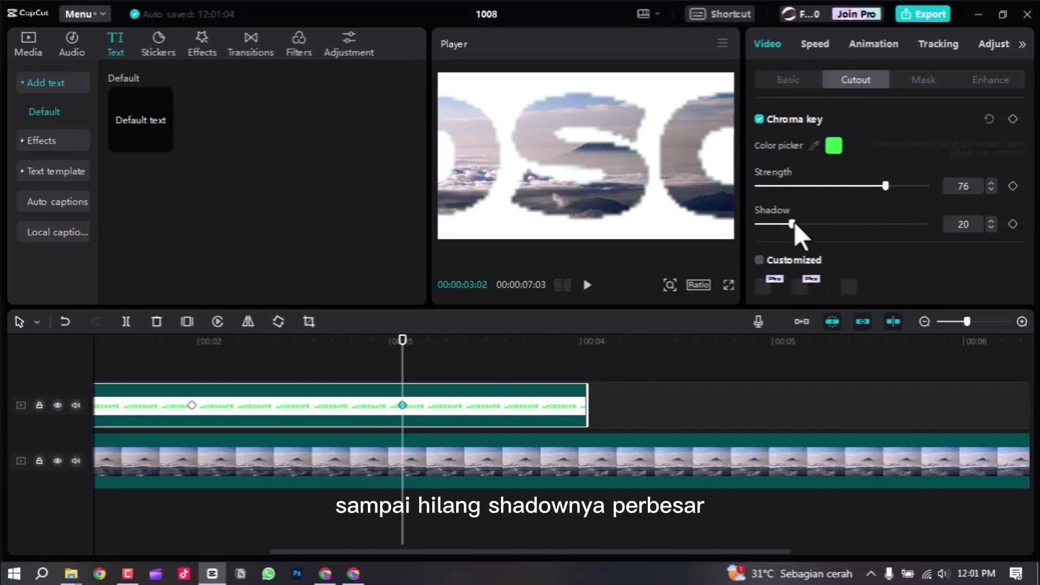
- Raise the compound clip's scale at the 00:00:03:02 keyframe to 5500%
left_click(805, 79)
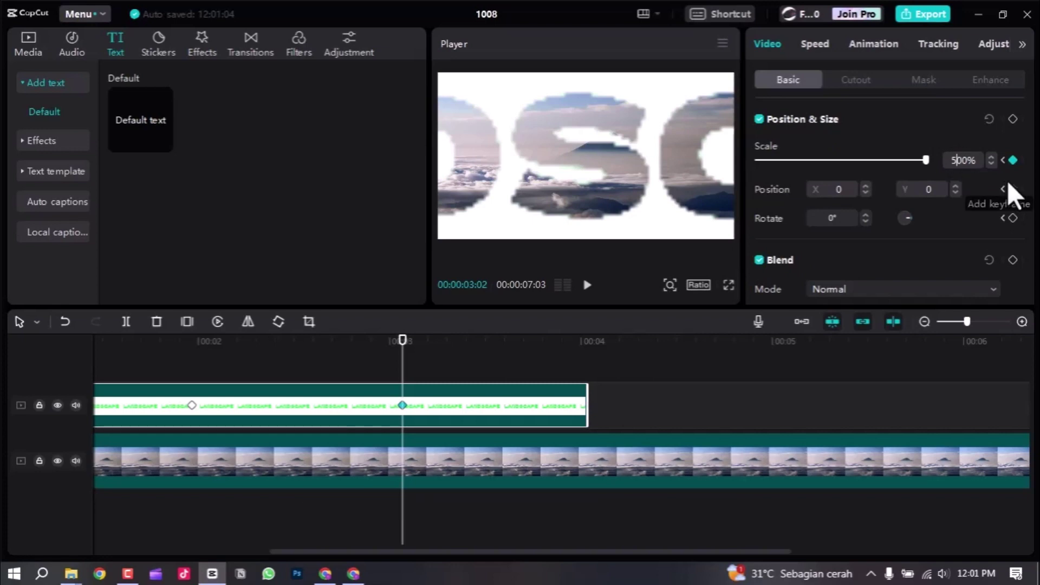
type("5")
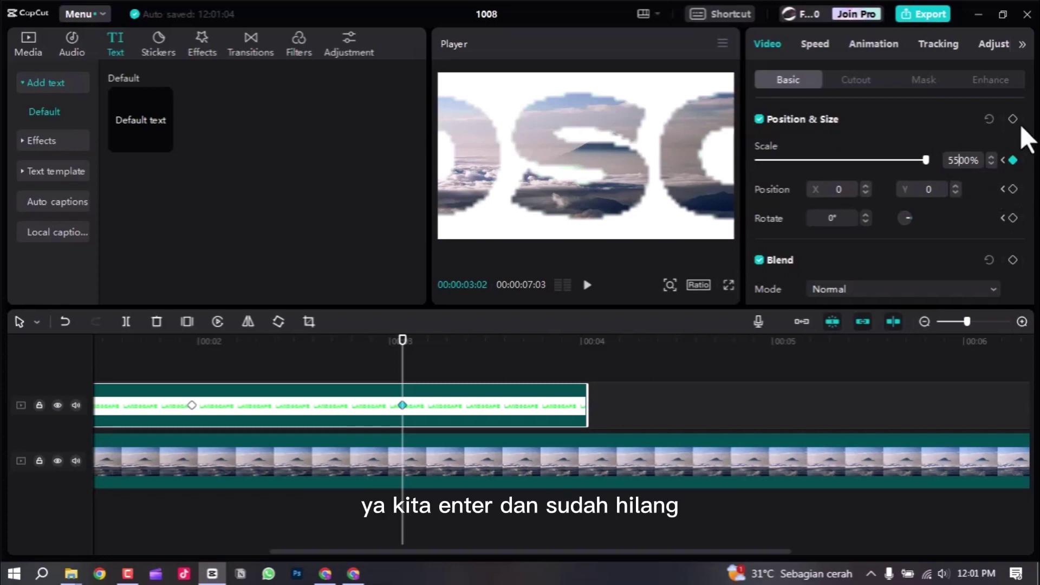
key("Return")
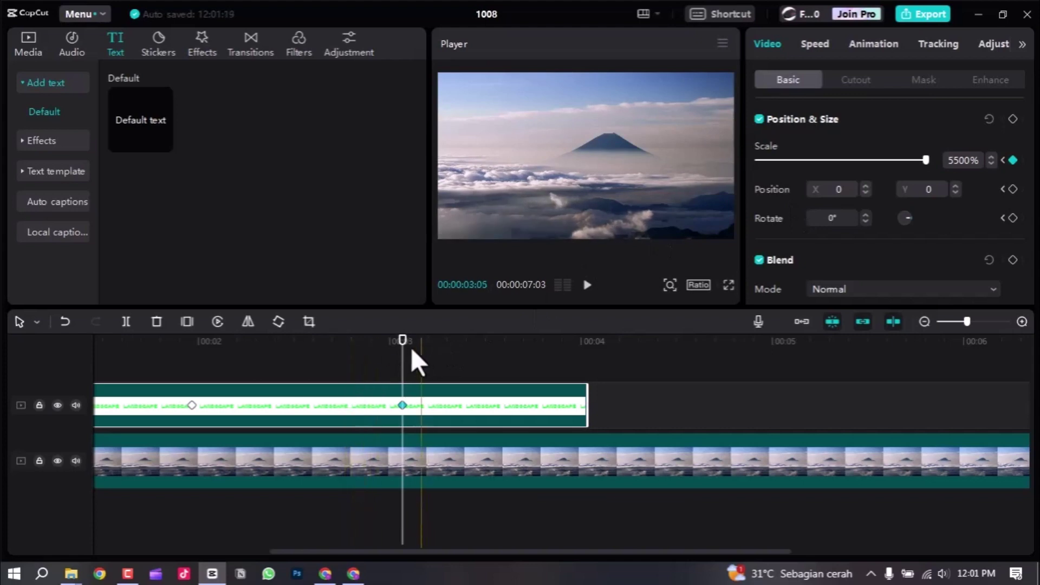
- Scrub past the zoom keyframes and play the whole opening in full screen to check the zoom through the lettering
left_click_drag(402, 341, 538, 389)
scroll(491, 382, "down", 1)
scroll(471, 381, "down", 2)
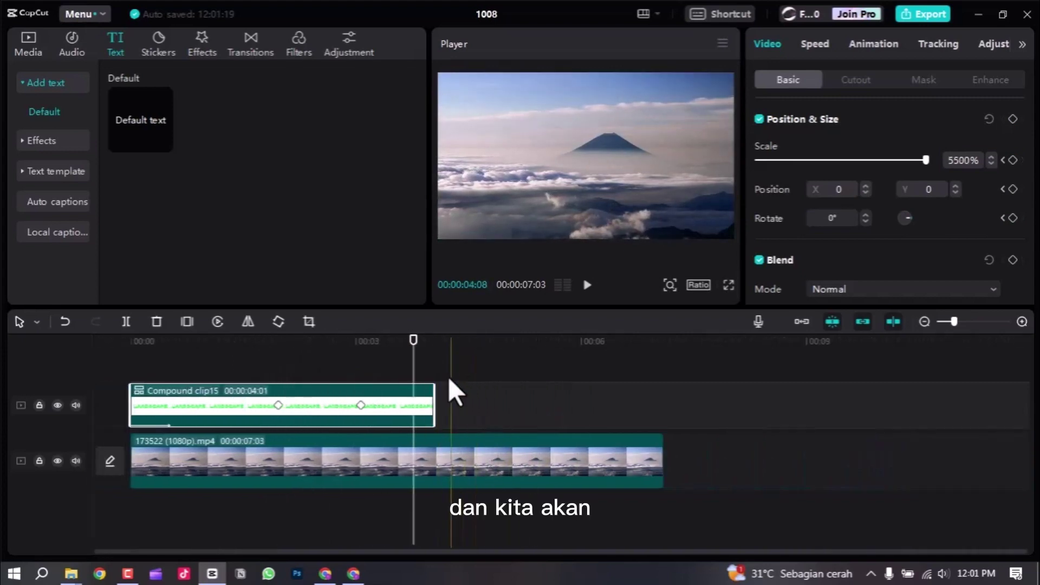
left_click_drag(371, 341, 94, 387)
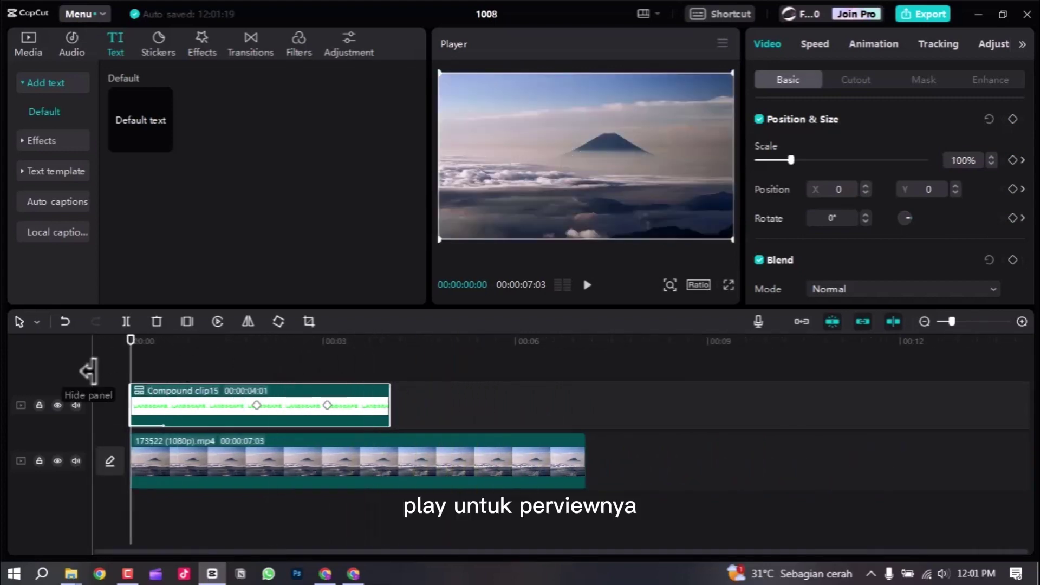
key("ctrl+shift+f")
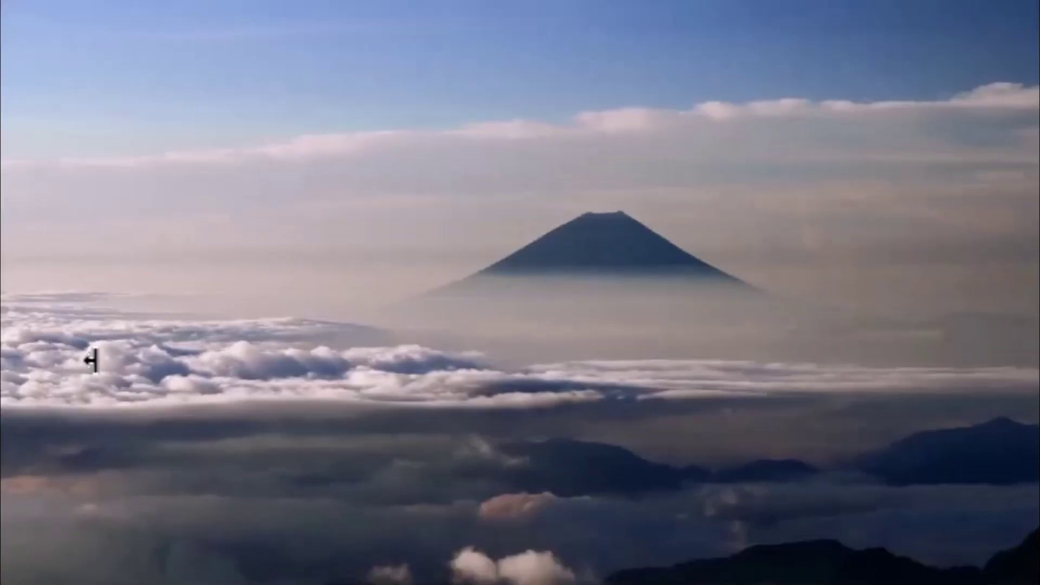
key("space")
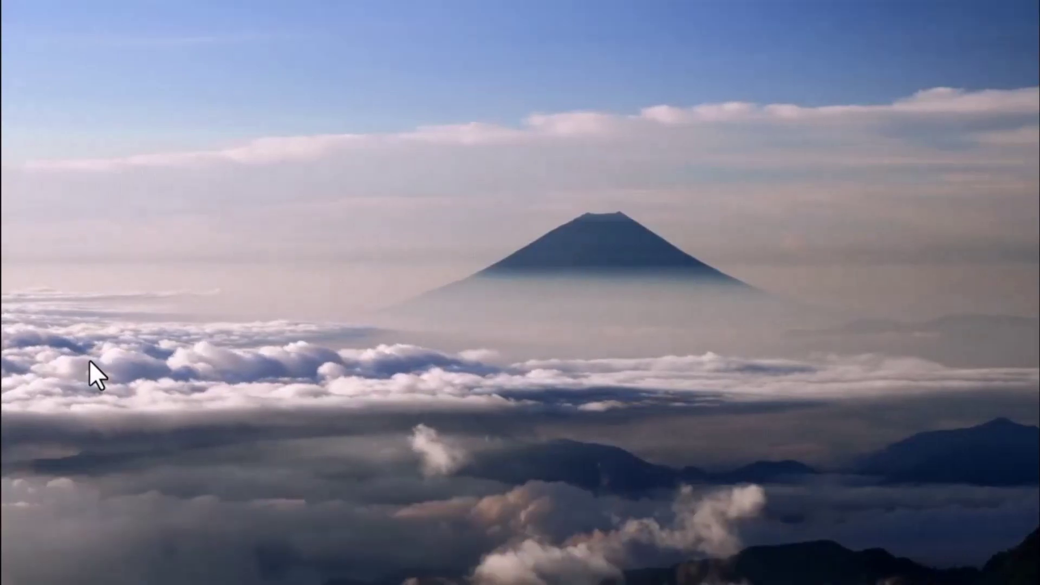
key("Escape")
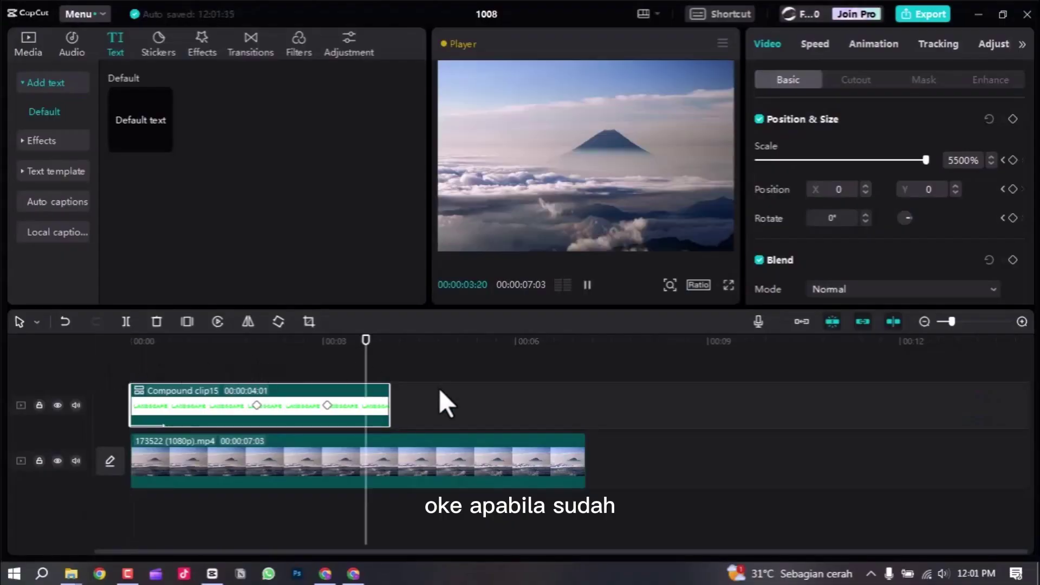
- Place icon YT opening.png on the upper track directly after the compound clip, starting at 00:00:04:01
left_click(408, 388)
left_click(389, 342)
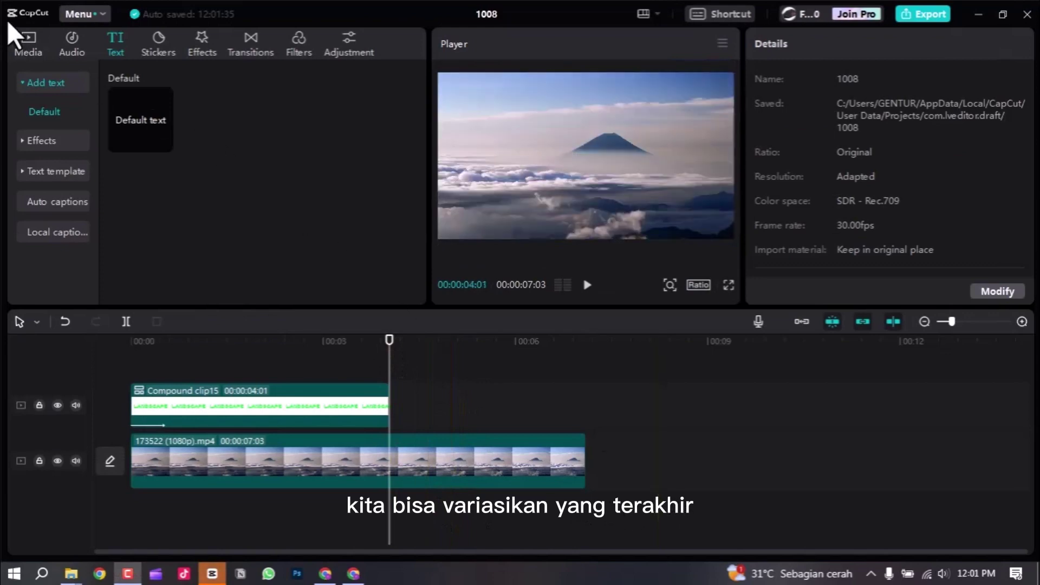
left_click(26, 39)
left_click(48, 81)
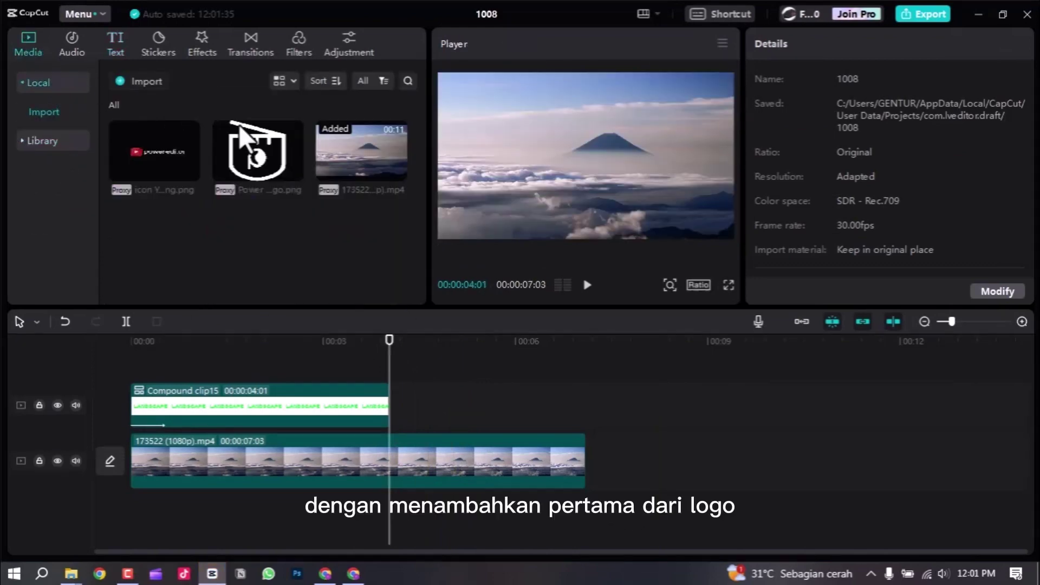
mouse_move(255, 167)
left_mouse_down()
mouse_move(357, 297)
mouse_move(255, 172)
left_mouse_up()
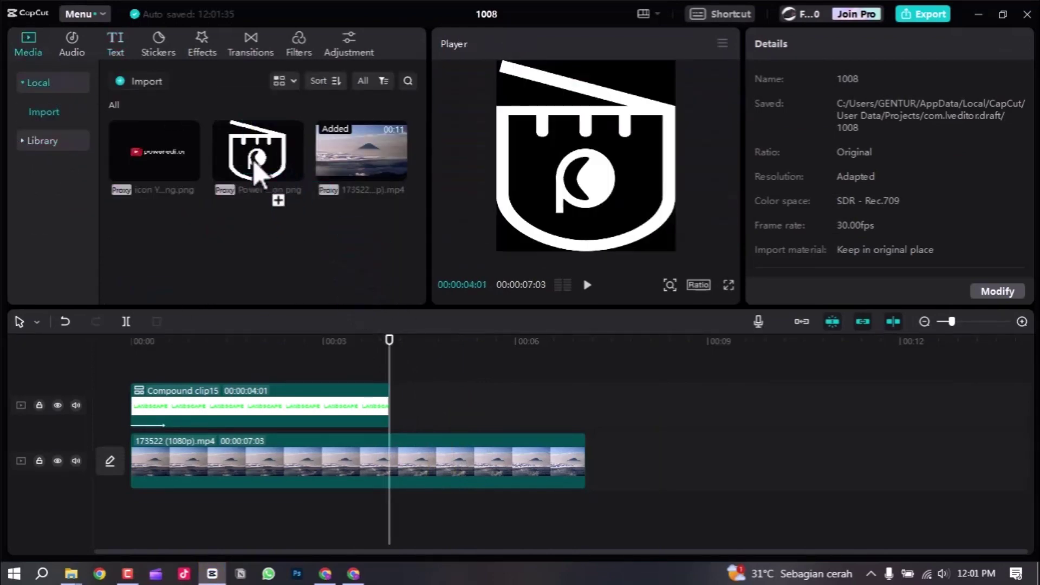
left_click_drag(138, 157, 418, 407)
- Trim icon YT opening.png to end with the landscape footage and scale it to 44% at position X -99, Y -419
left_click_drag(709, 410, 586, 410)
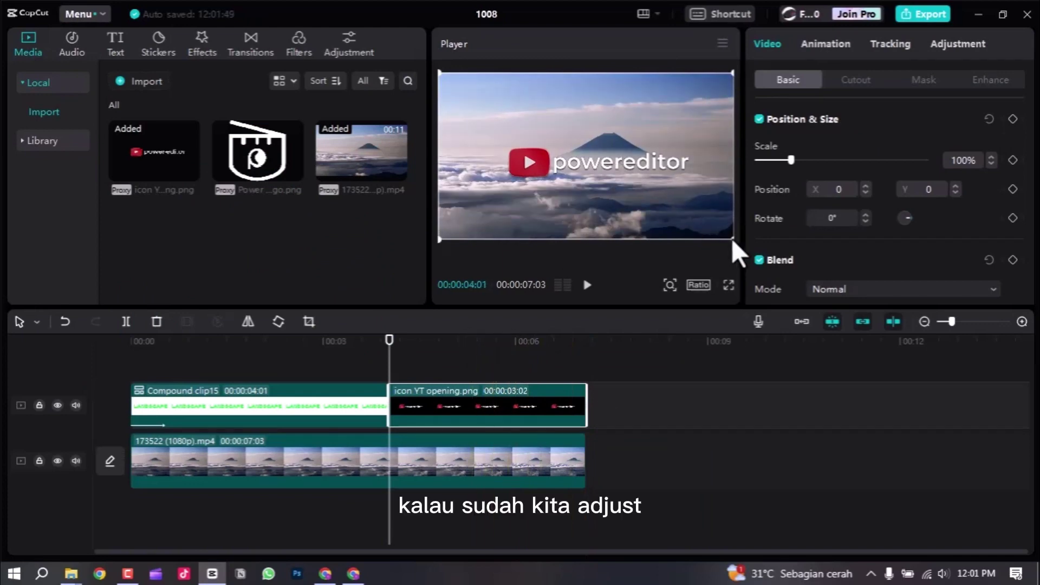
left_click_drag(734, 242, 619, 195)
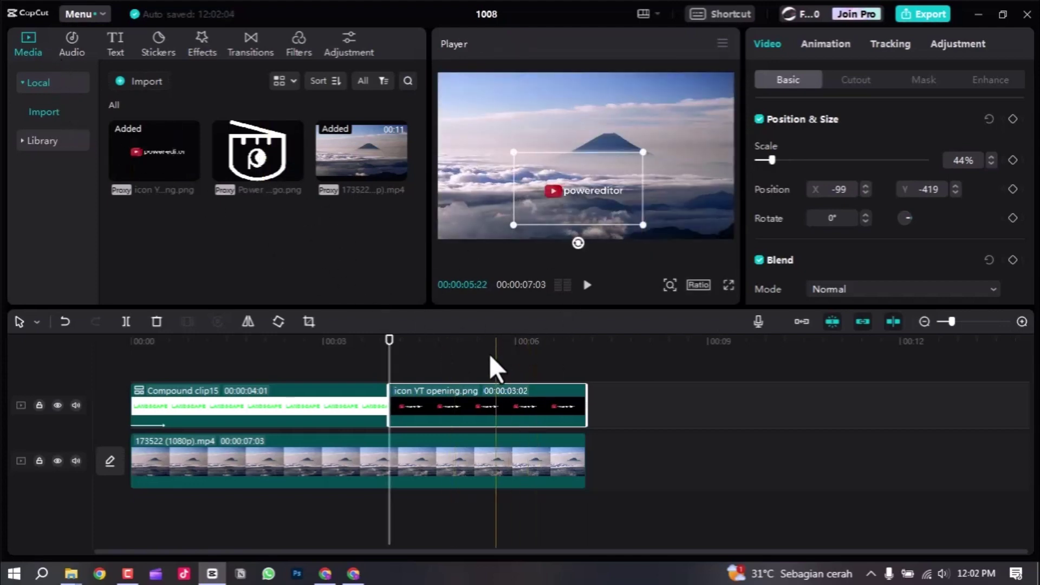
- Apply the Slide Right in-animation to icon YT opening.png and check its entrance
left_click(844, 47)
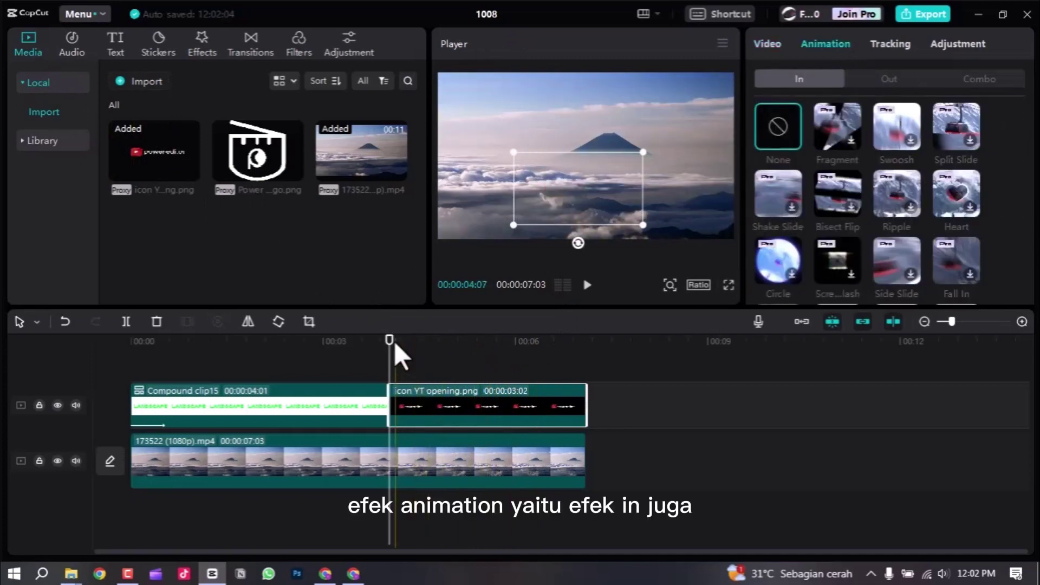
left_click_drag(389, 347, 366, 362)
key("space")
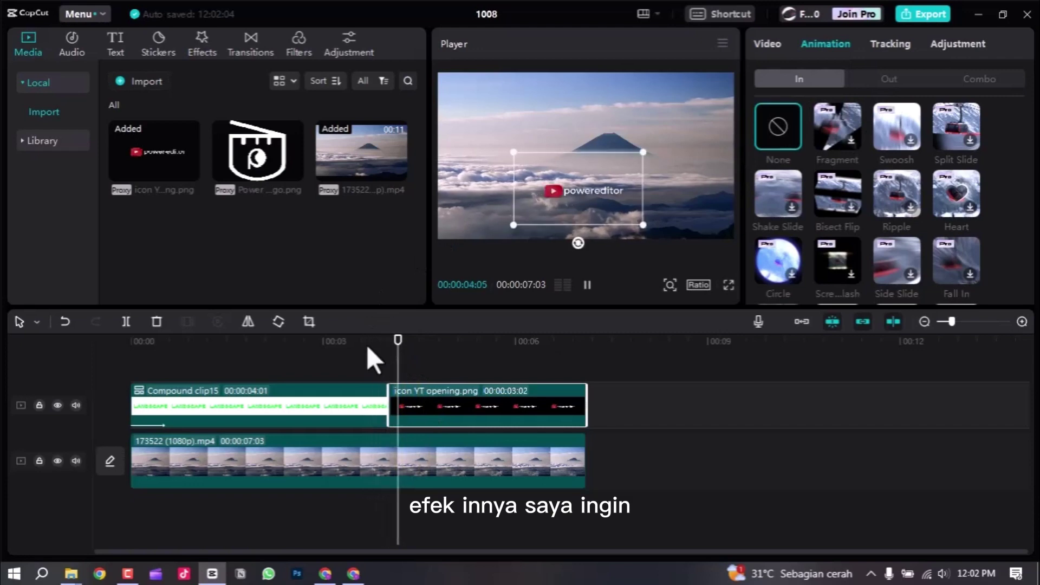
key("space")
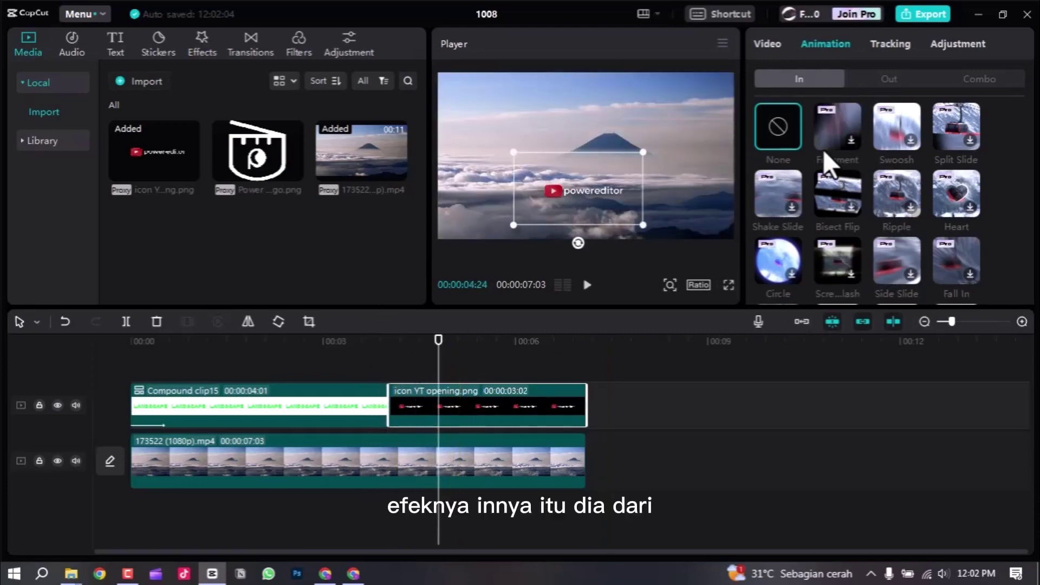
scroll(816, 242, "down", 2)
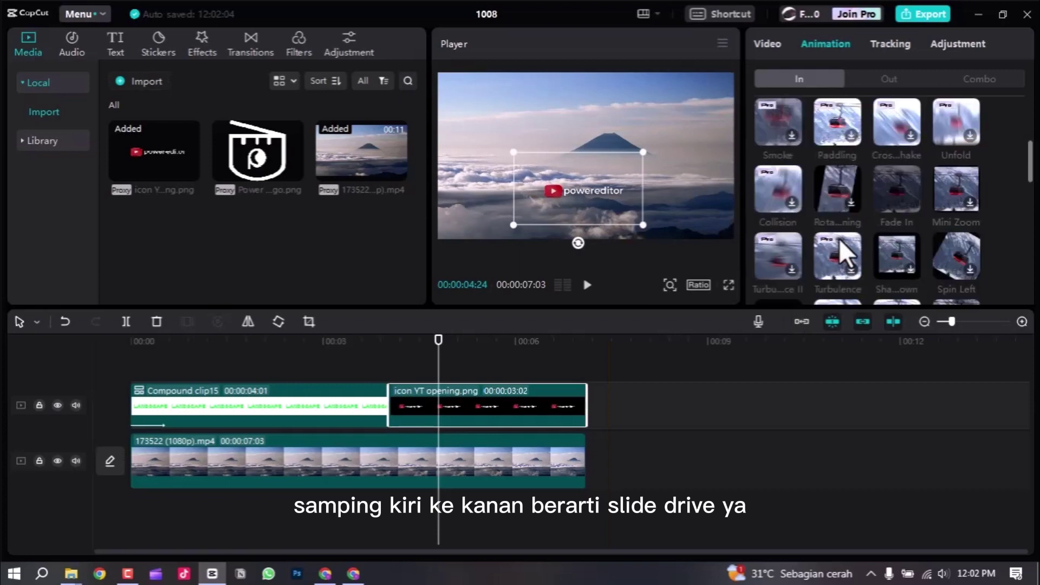
scroll(845, 240, "down", 3)
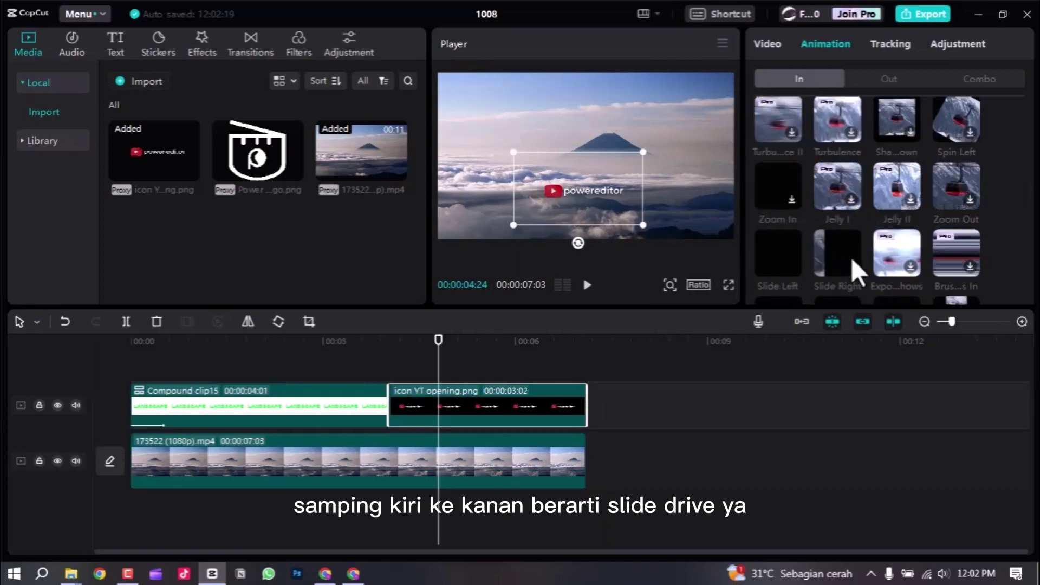
left_click(851, 258)
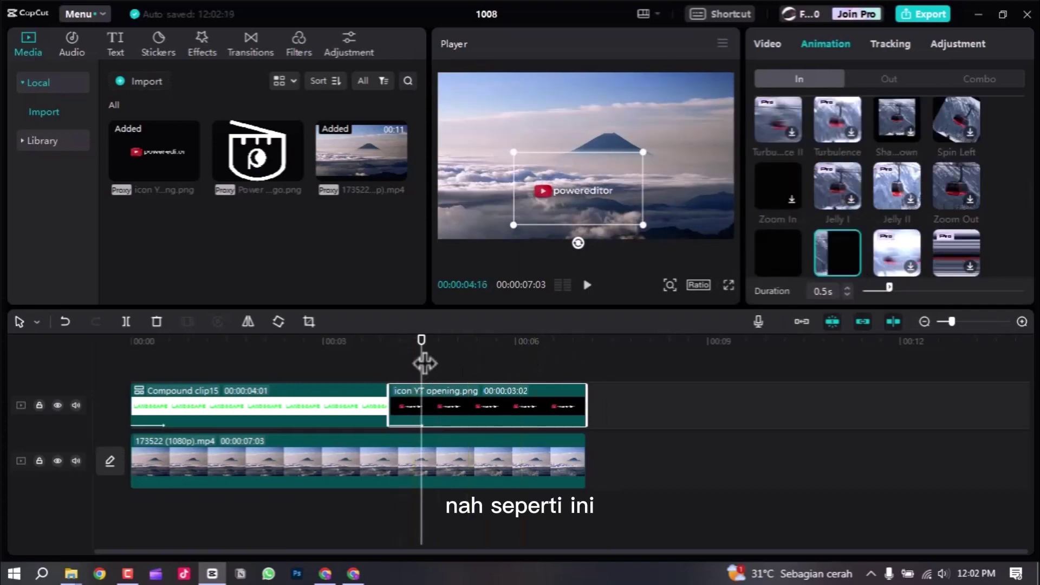
left_click_drag(420, 340, 441, 347)
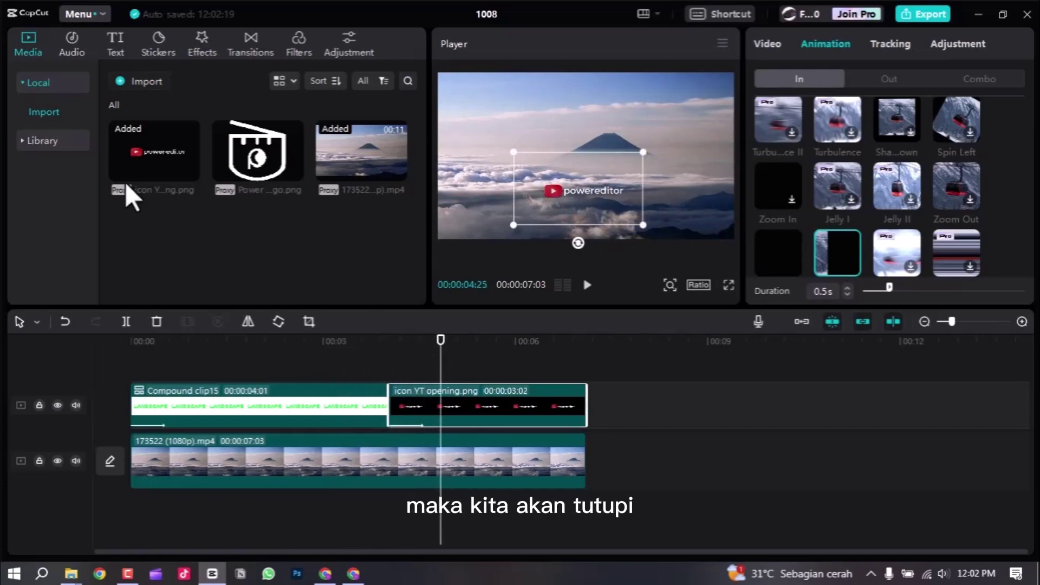
- Place the library's black clip above icon YT opening.png, starting at the same point, and trim it to end with the footage
left_click(22, 140)
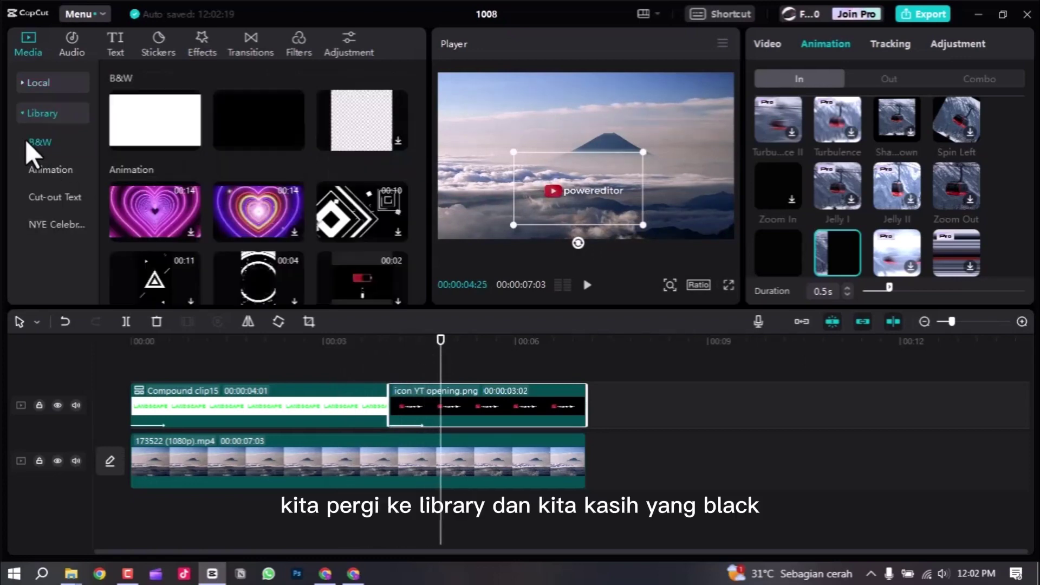
left_click_drag(286, 130, 508, 404)
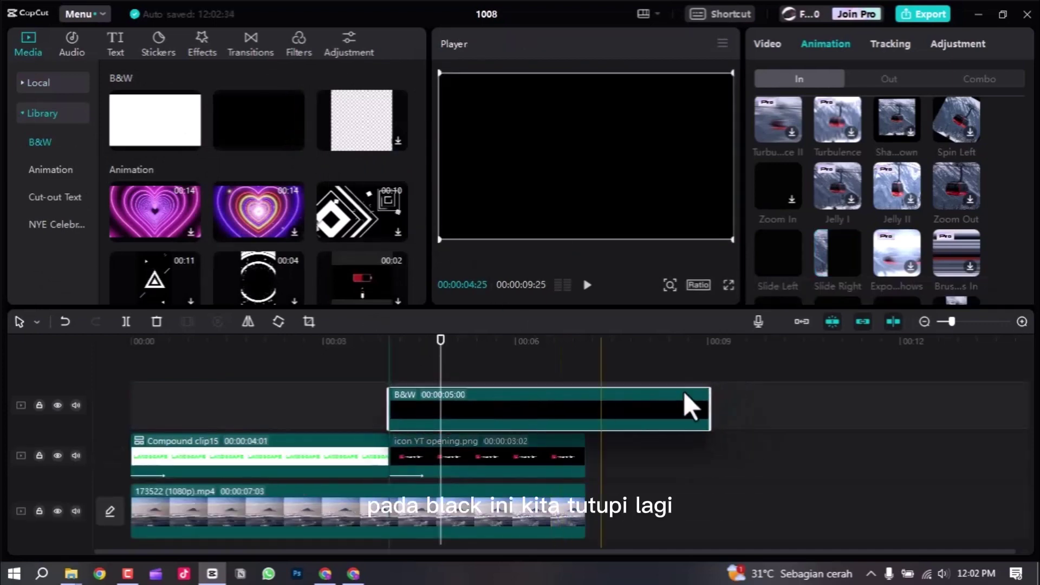
left_click_drag(663, 394, 586, 395)
- Shift the black clip left in the preview until it covers the area left of the channel icon, and play the icon's entrance
left_click_drag(417, 339, 423, 360)
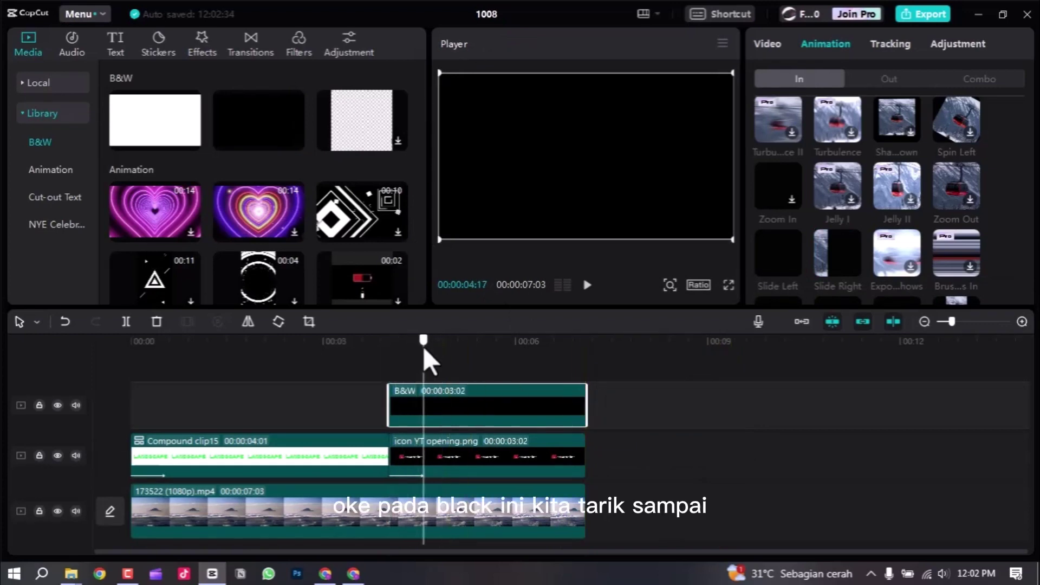
left_click_drag(632, 201, 437, 221)
left_click(382, 366)
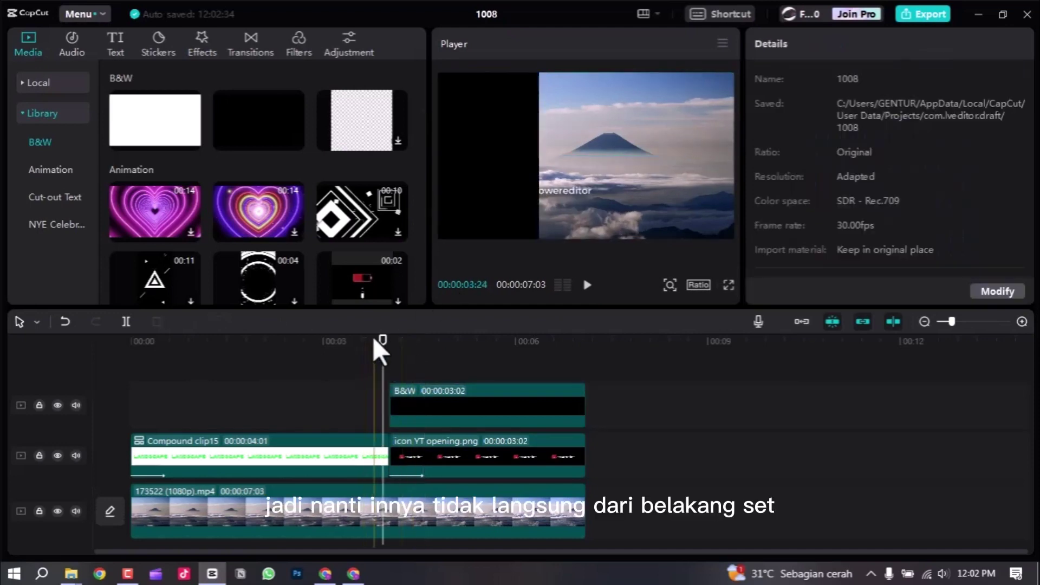
left_click_drag(381, 343, 366, 359)
key("space")
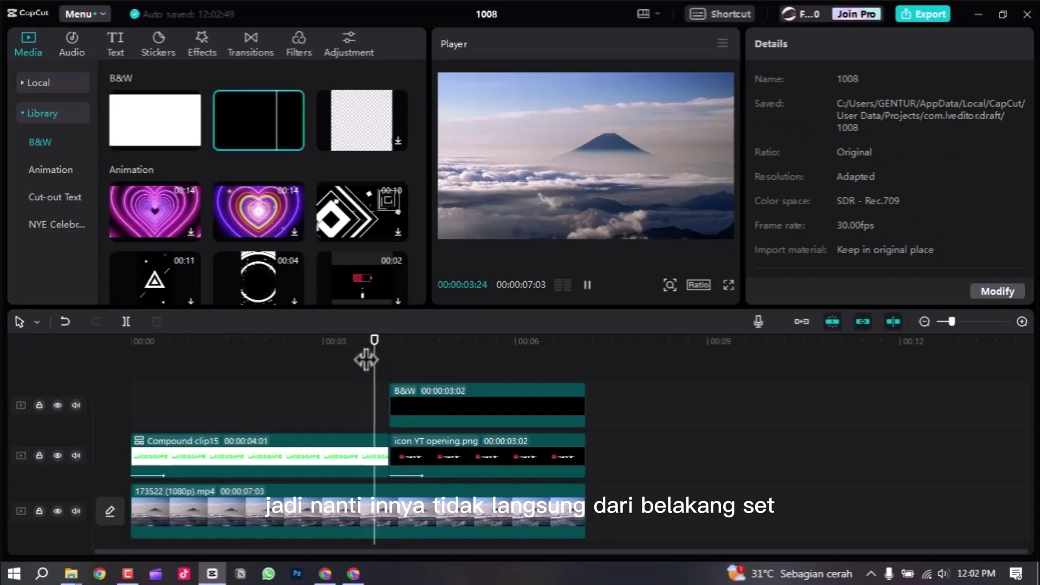
key("space")
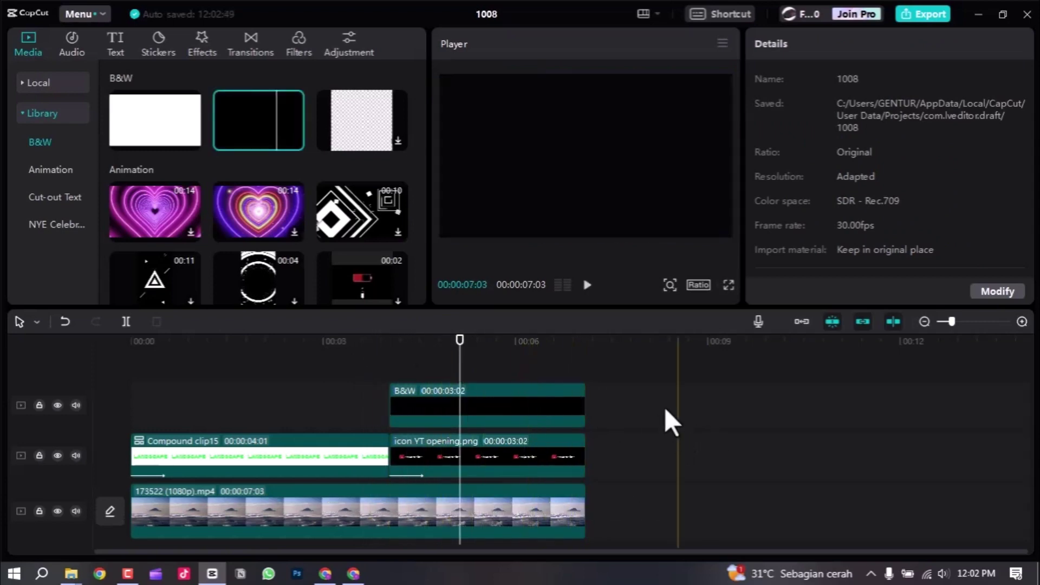
- Combine the black clip and icon YT opening.png into a compound clip and set its blend mode to Screen
left_click_drag(632, 396, 501, 454)
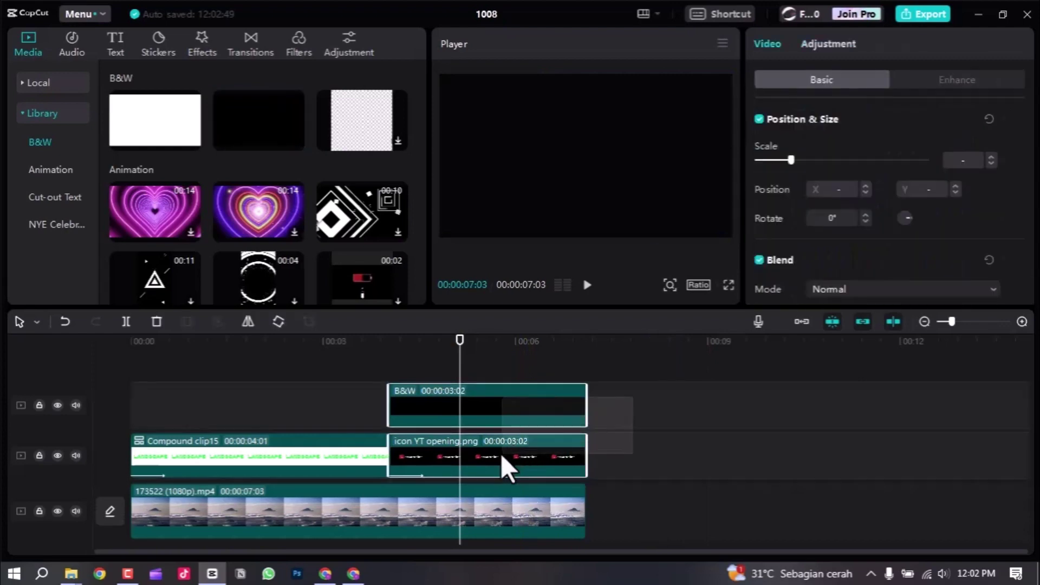
right_click(536, 410)
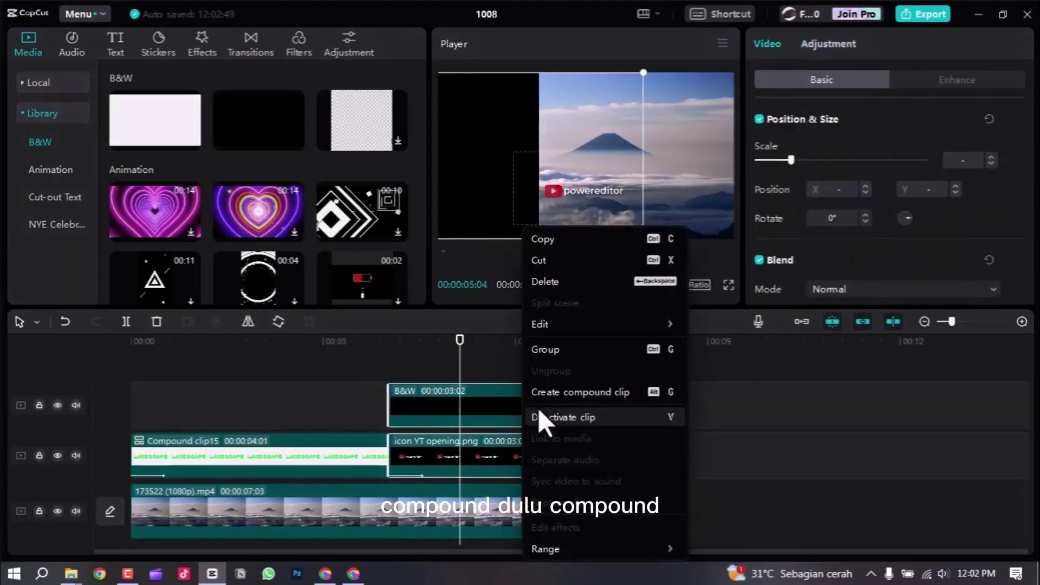
left_click(587, 392)
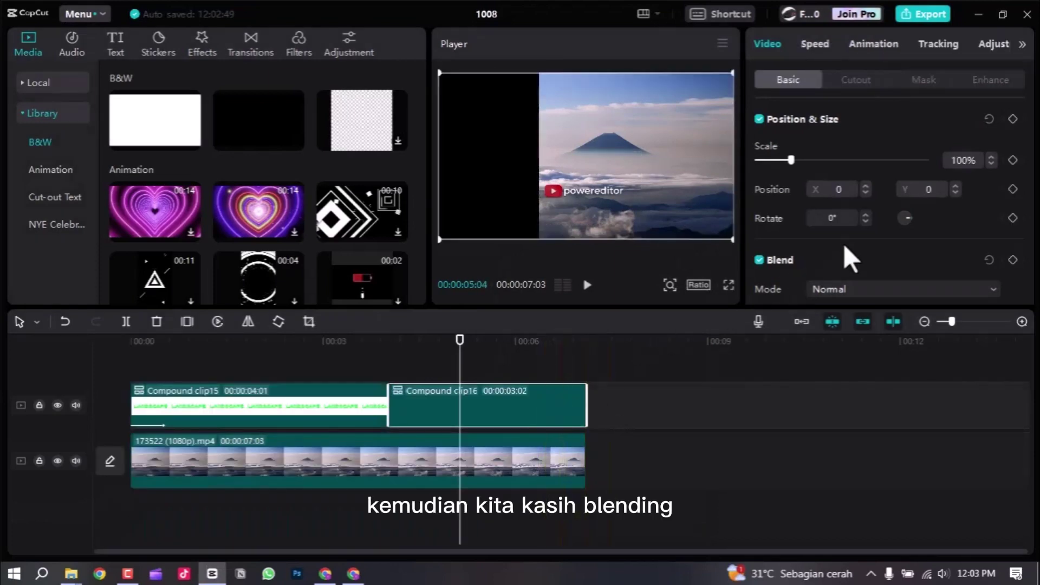
left_click(845, 289)
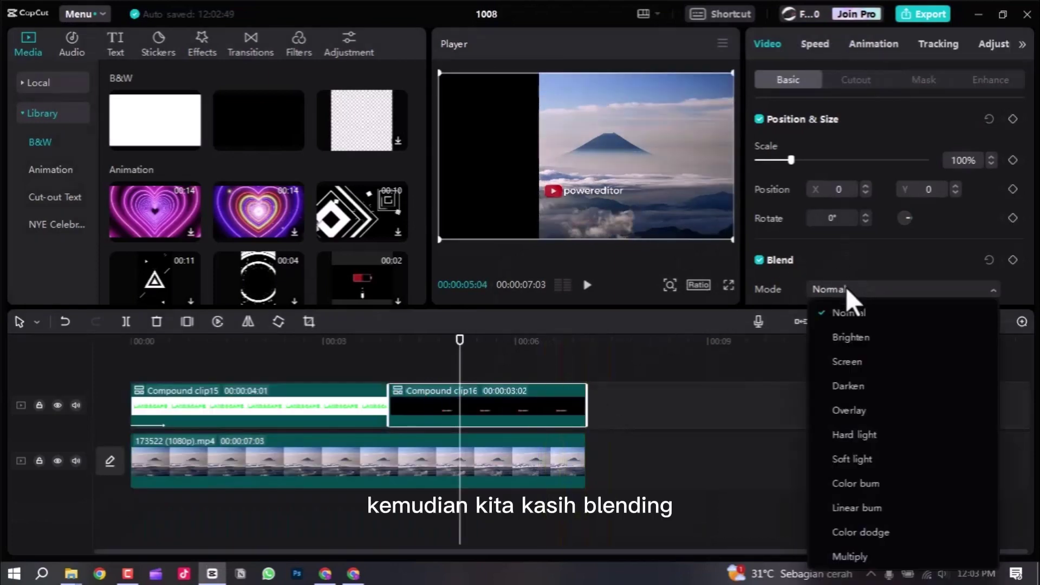
left_click(867, 360)
left_click(642, 411)
- Play the opening from about 00:00:03:14 in full screen to check how the channel icon slides in
left_click_drag(447, 347, 339, 347)
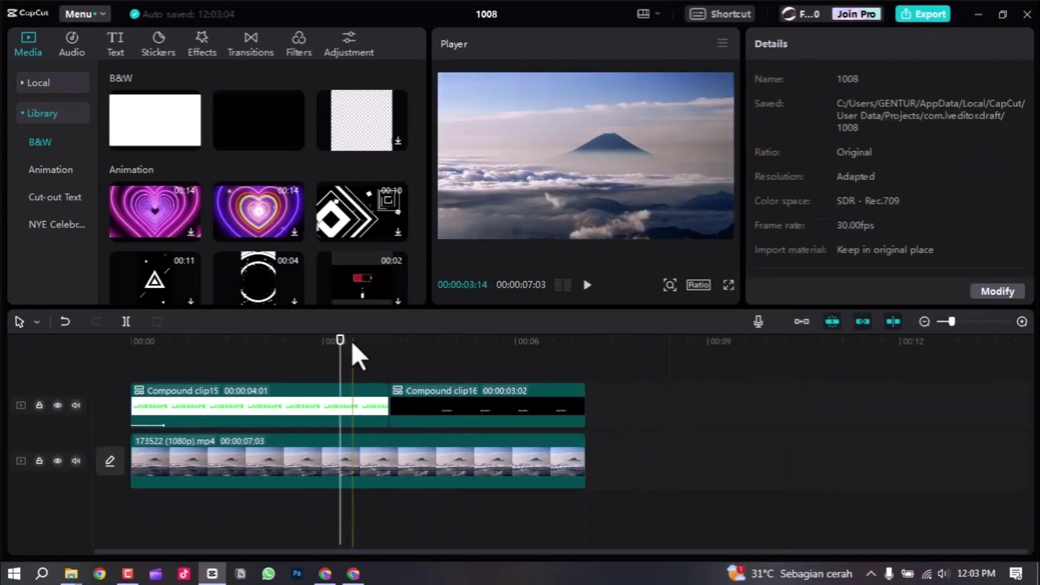
key("ctrl+shift+f")
key("space")
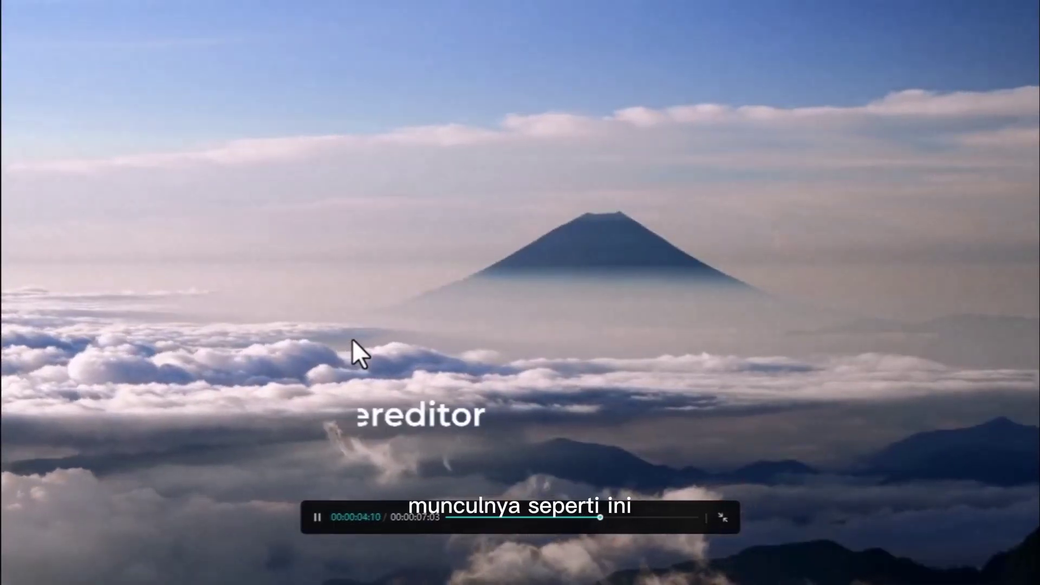
key("space")
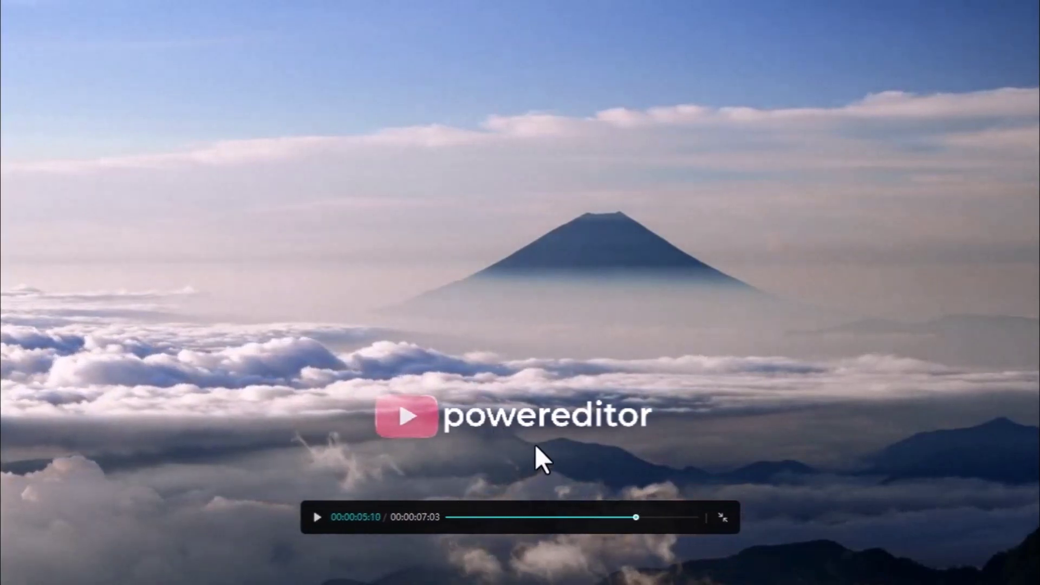
key("Escape")
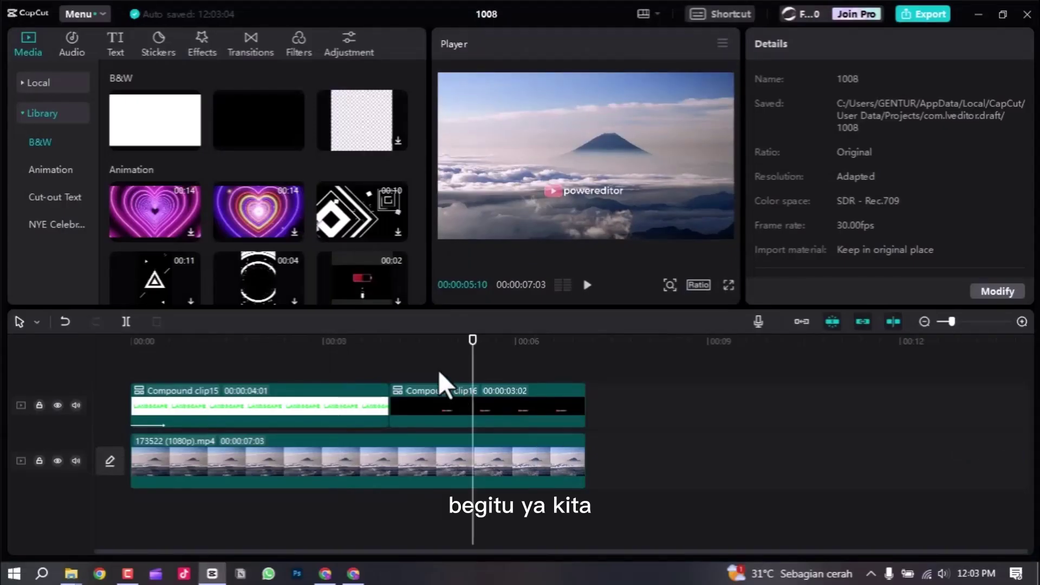
- Place Power Editor Logo.png on a new track above the icon's compound clip and trim it to the same length
left_click(24, 85)
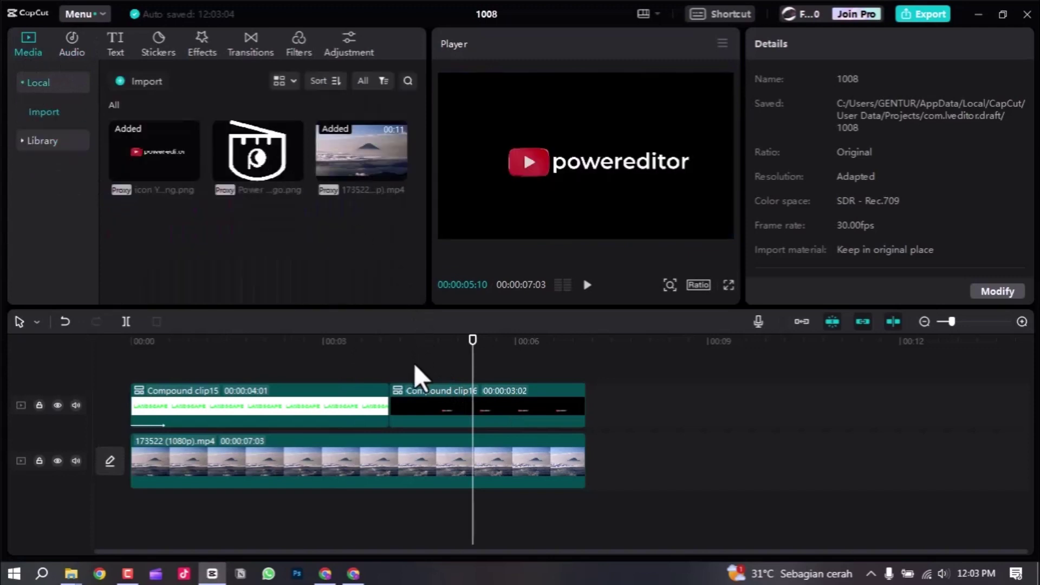
left_click_drag(257, 154, 470, 411)
left_click_drag(710, 399, 585, 417)
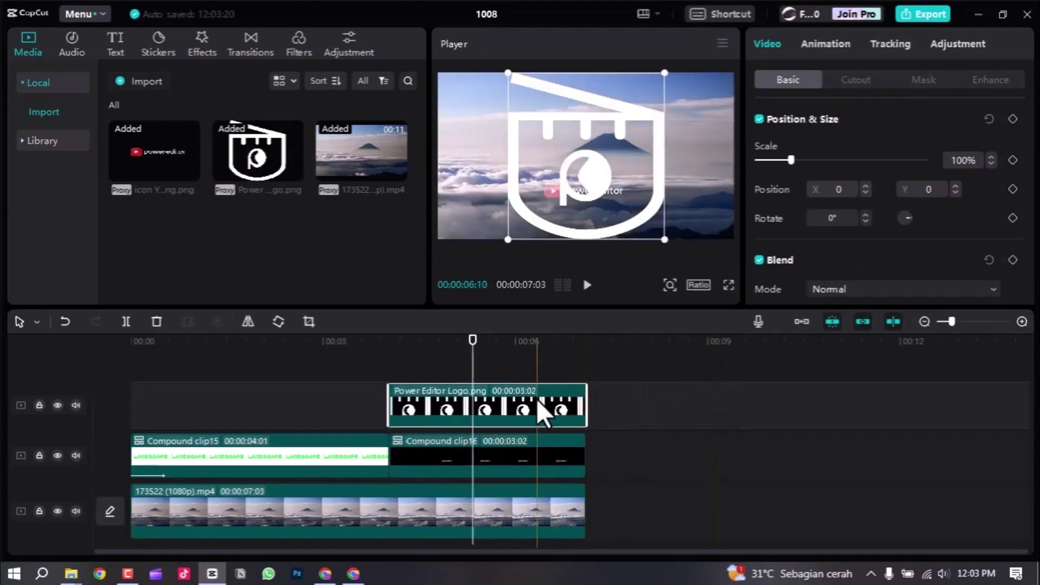
- Scale Power Editor Logo.png down to 24% above the powereditor text and check the layout in full screen
left_click_drag(664, 239, 584, 161)
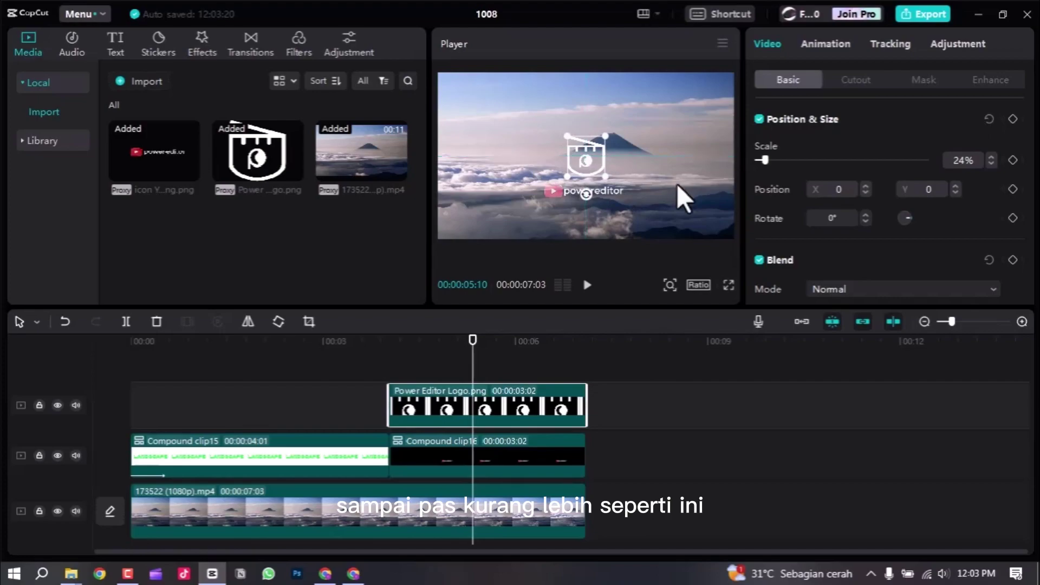
left_click(677, 184)
key("ctrl+shift+f")
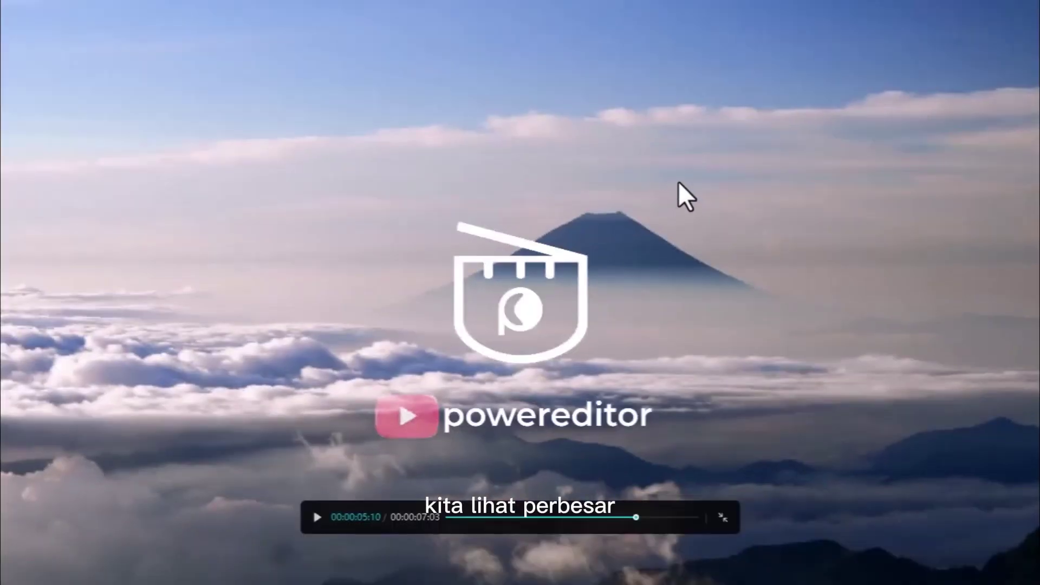
key("Escape")
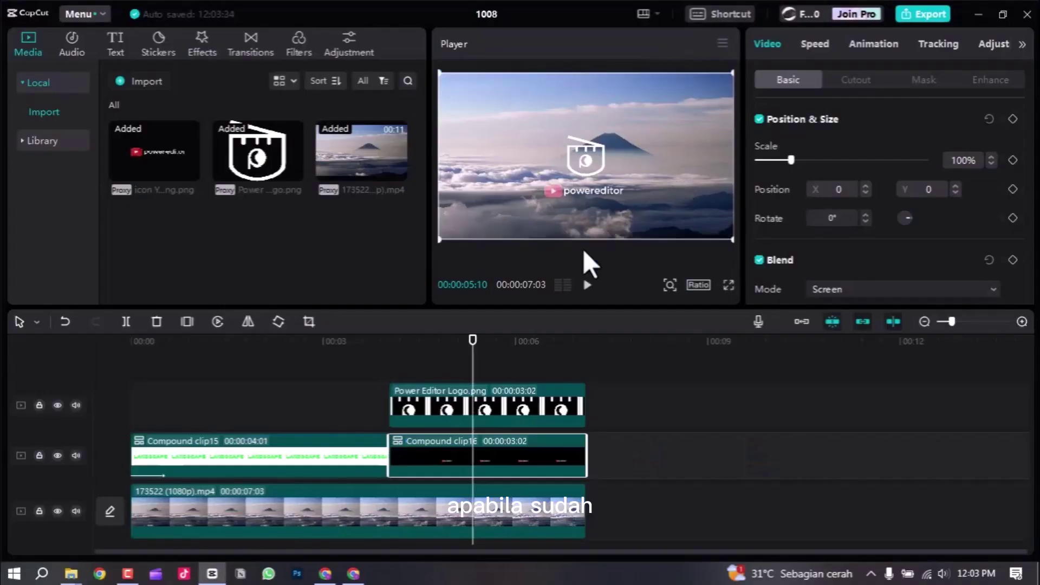
- Apply the Slide Down in-animation to Power Editor Logo.png
left_click(419, 342)
left_click_drag(416, 357, 390, 350)
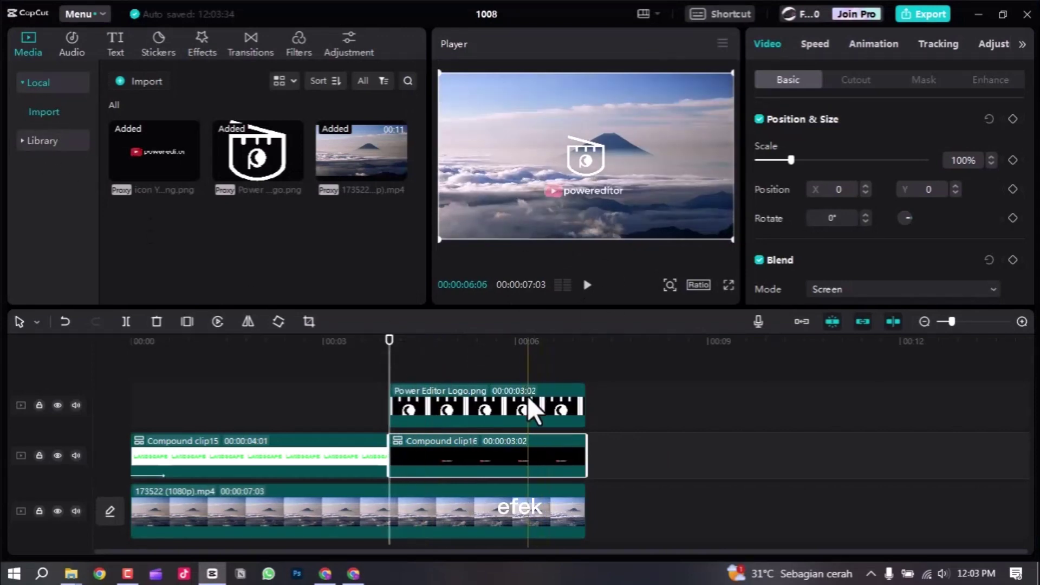
left_click(473, 395)
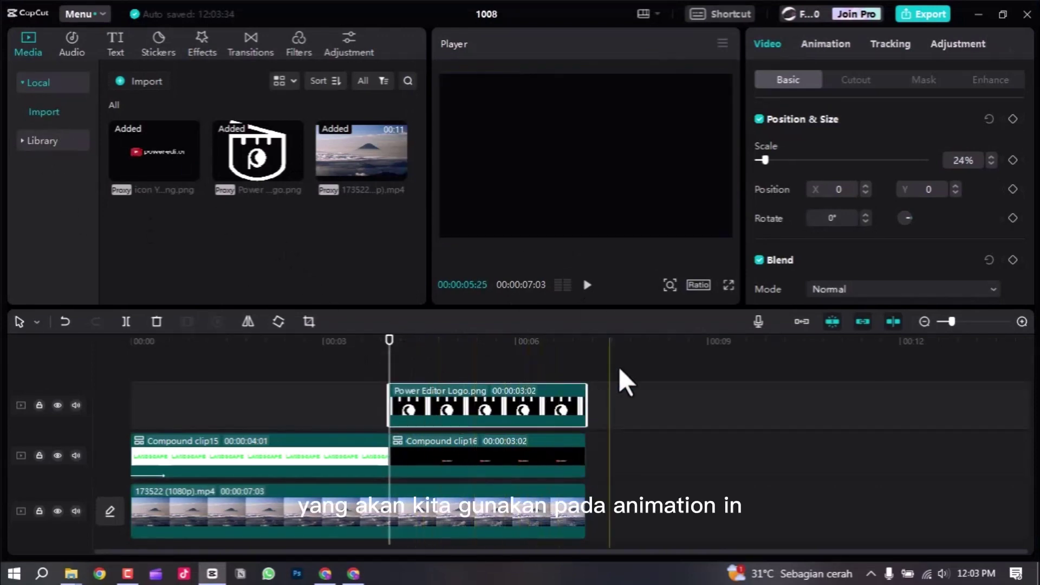
left_click(829, 49)
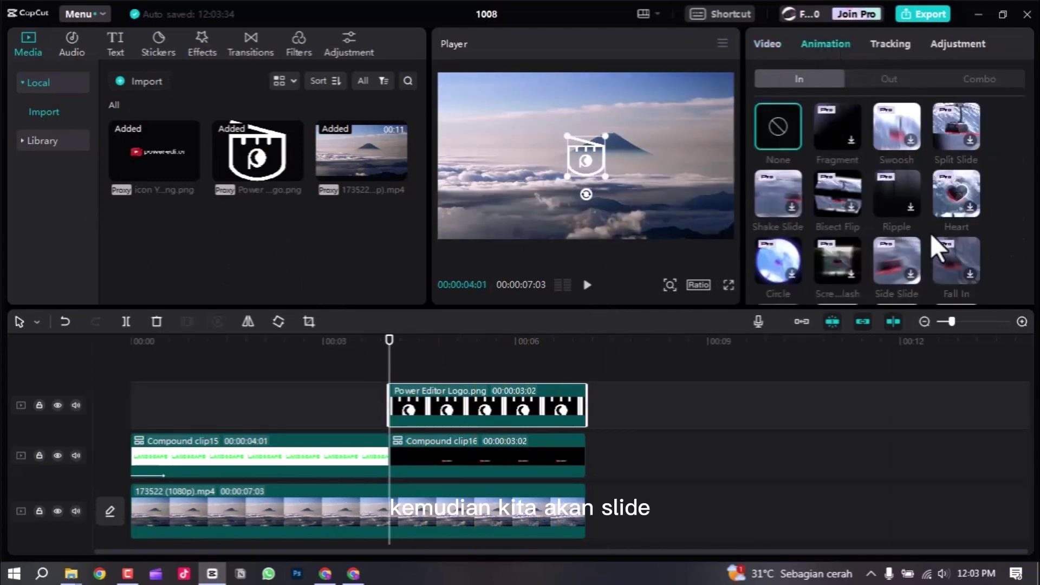
scroll(953, 244, "down", 2)
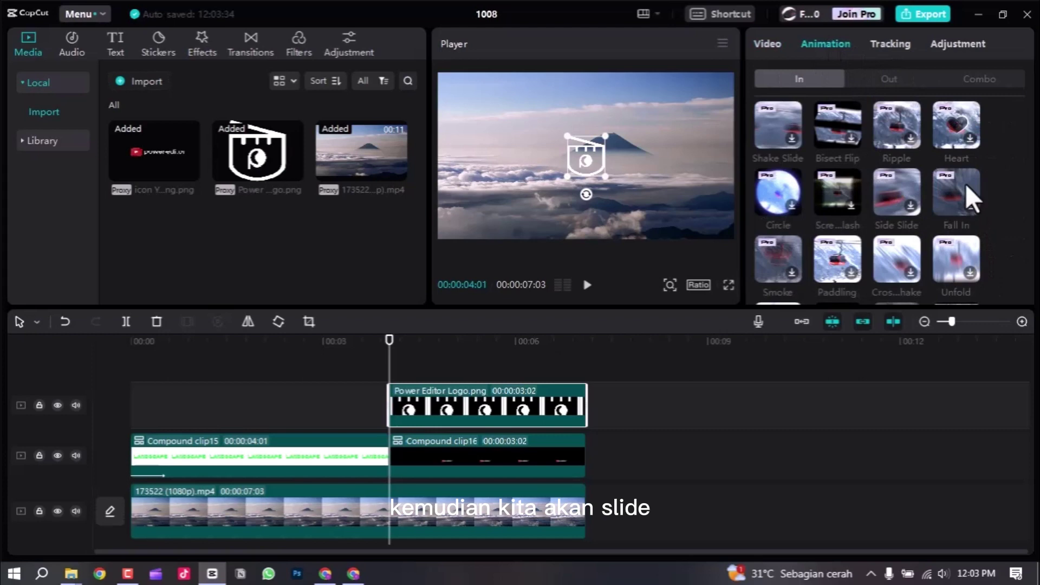
scroll(975, 217, "down", 3)
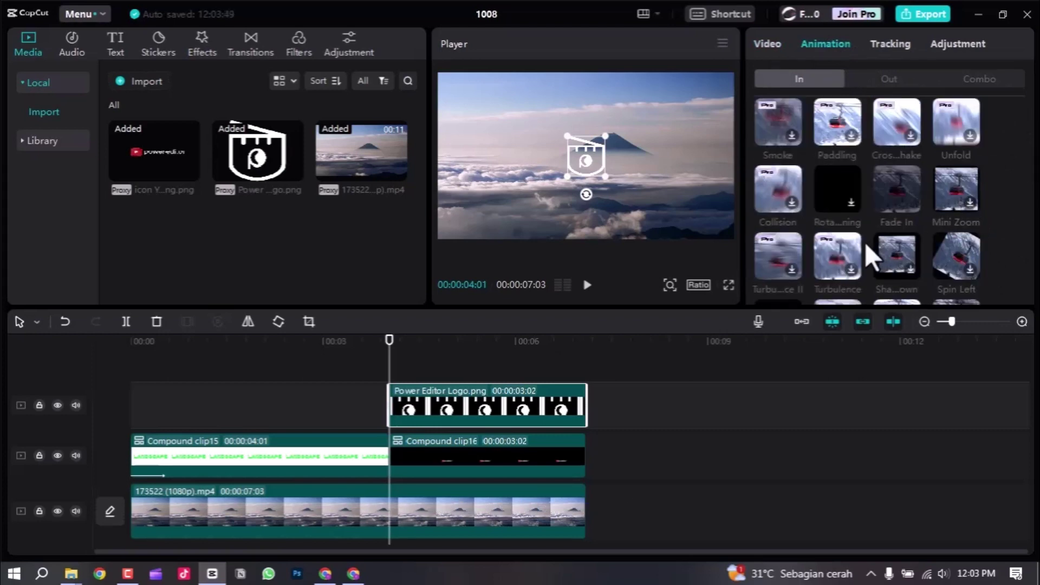
scroll(899, 194, "down", 1)
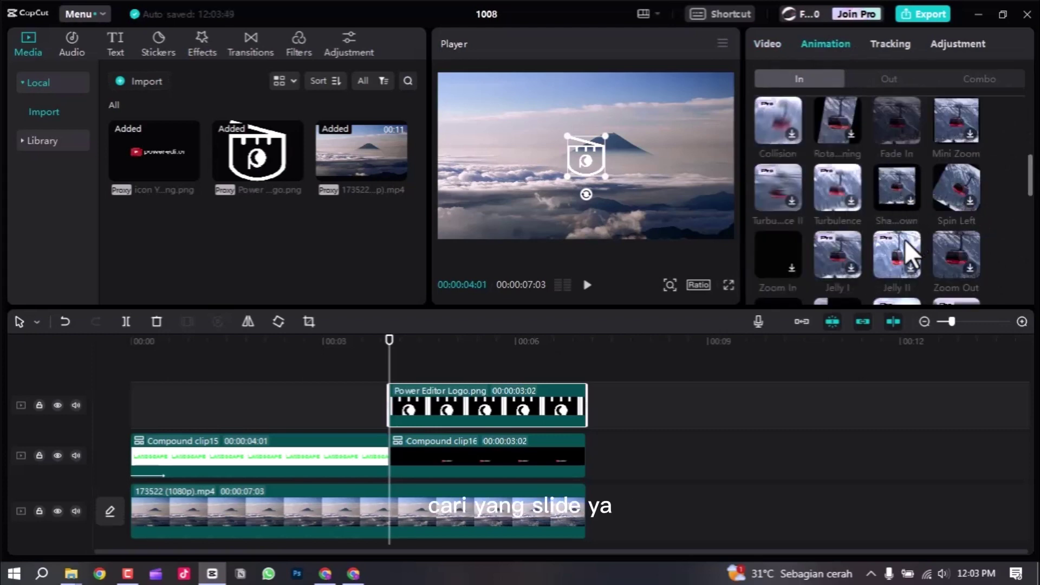
scroll(921, 249, "down", 1)
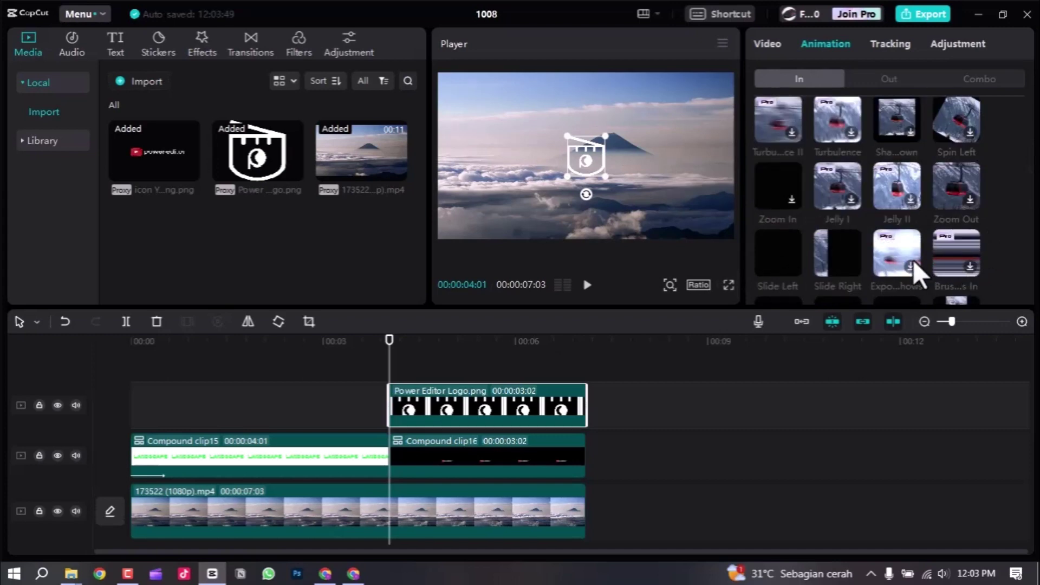
scroll(912, 259, "down", 1)
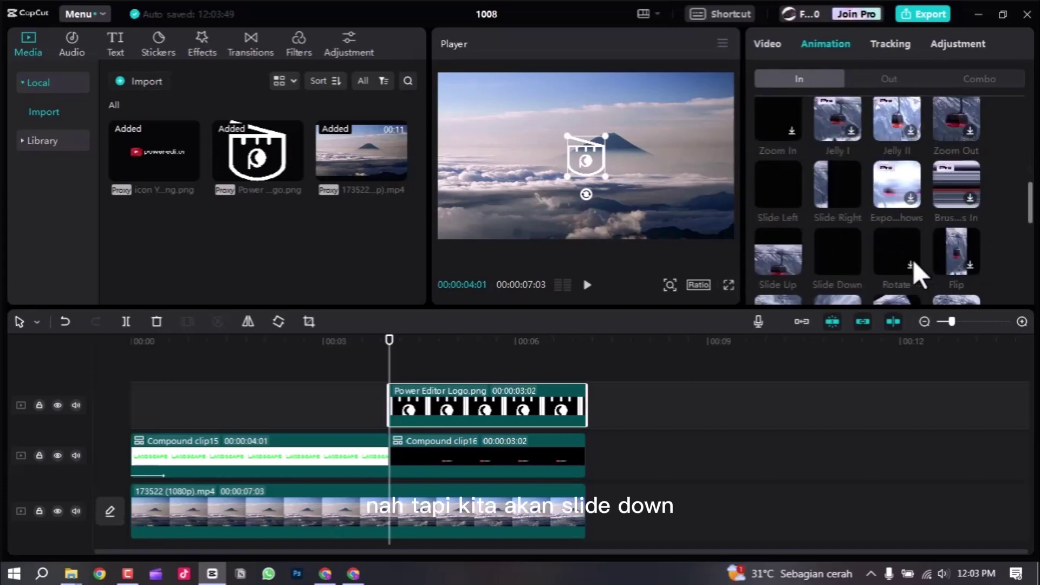
left_click(843, 257)
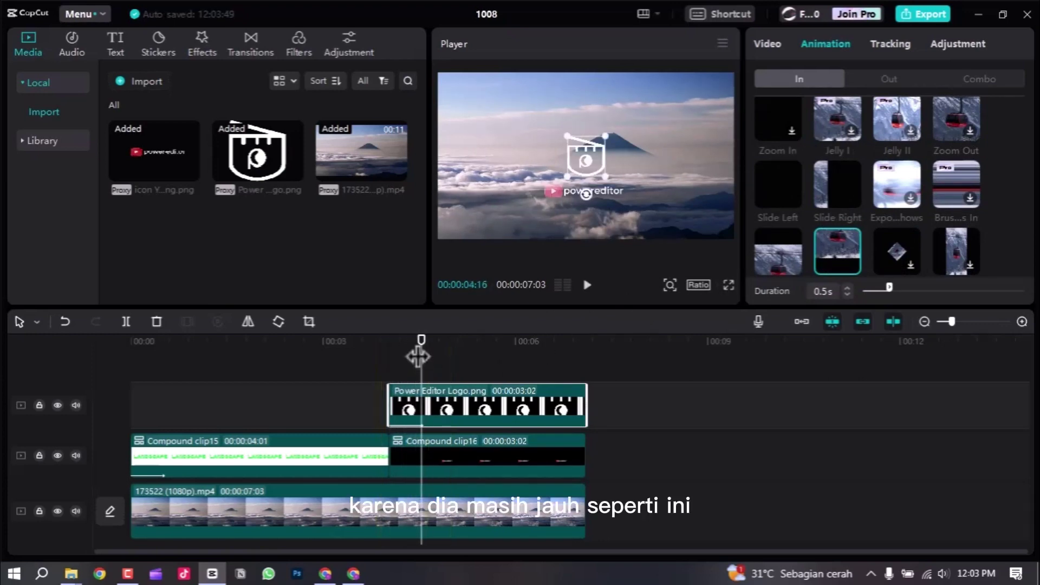
- Add the black clip from the library's B&W collection above Power Editor Logo.png and trim it to the logo clip's length
left_click_drag(420, 350, 401, 359)
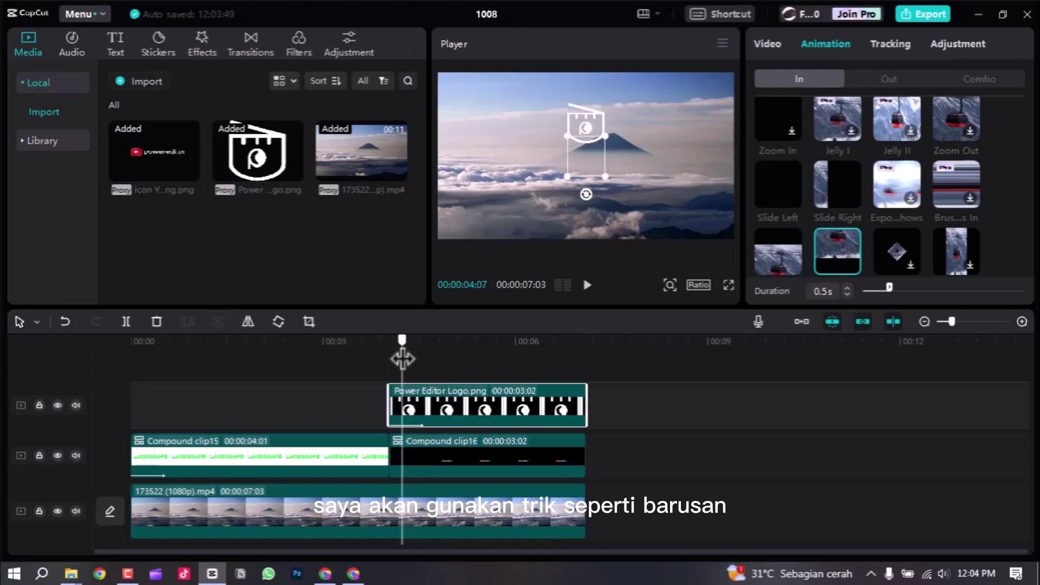
left_click(19, 141)
left_click_drag(273, 122, 394, 375)
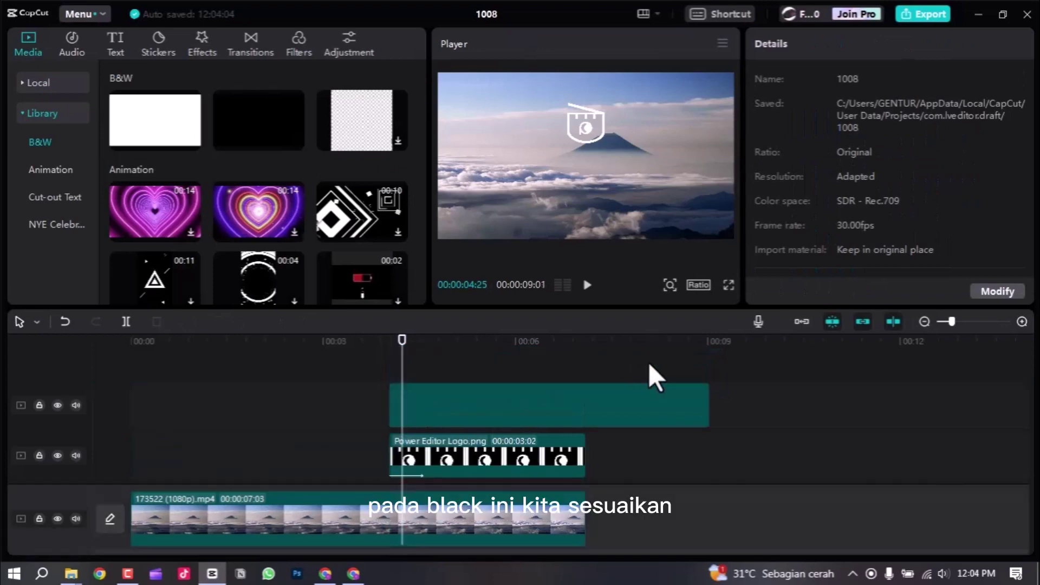
left_click(704, 405)
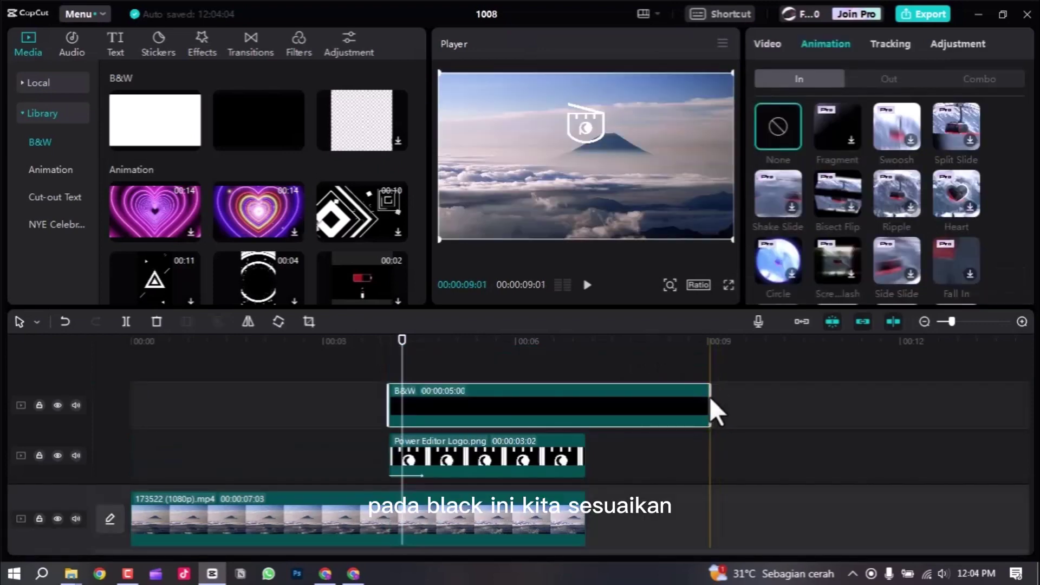
left_click_drag(709, 398, 581, 410)
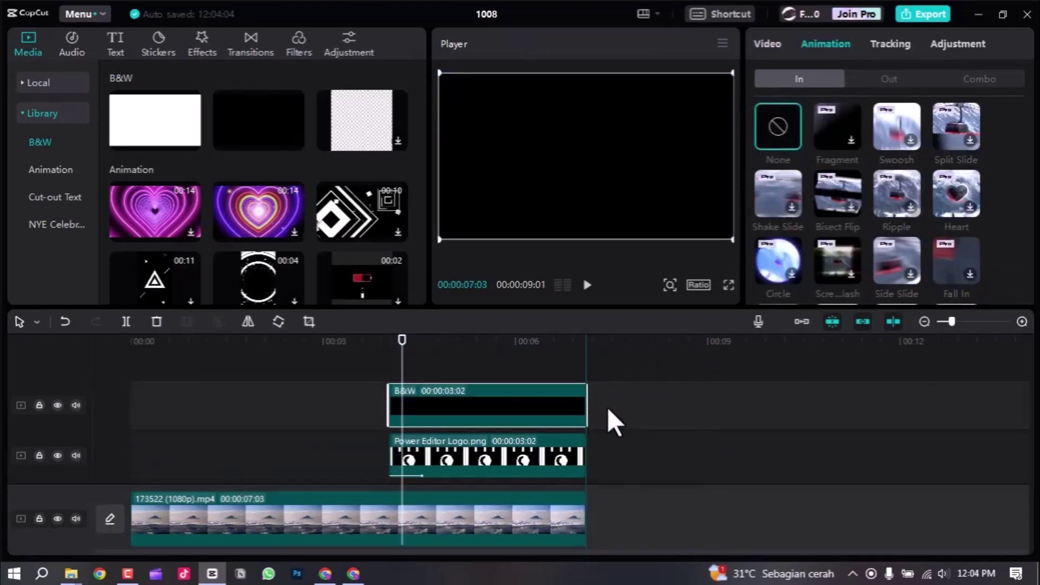
left_click(371, 362)
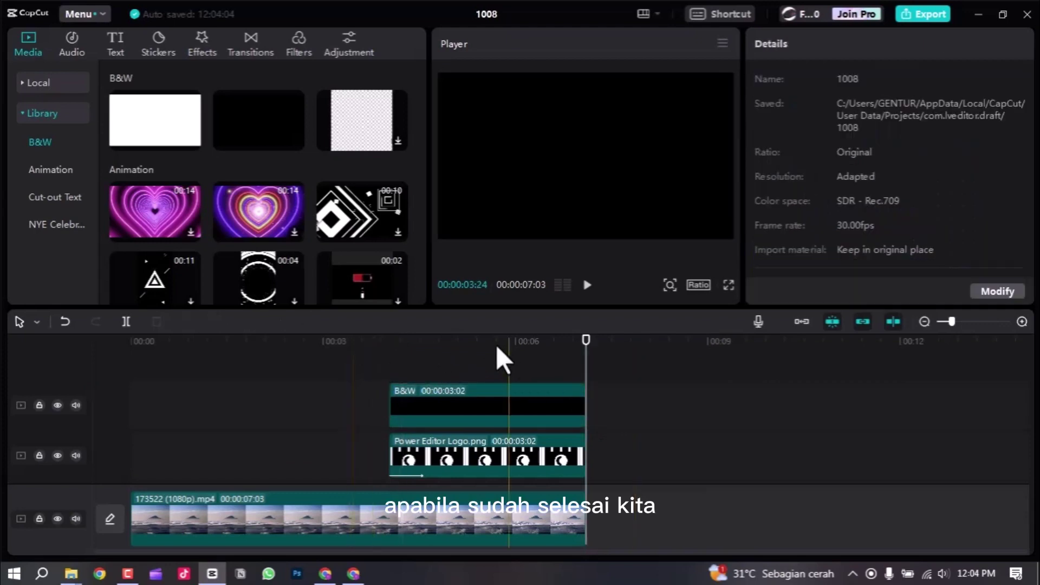
- Move the black clip up in the frame so its lower edge sits just above the Power Editor logo
left_click_drag(496, 344, 457, 369)
left_click(499, 403)
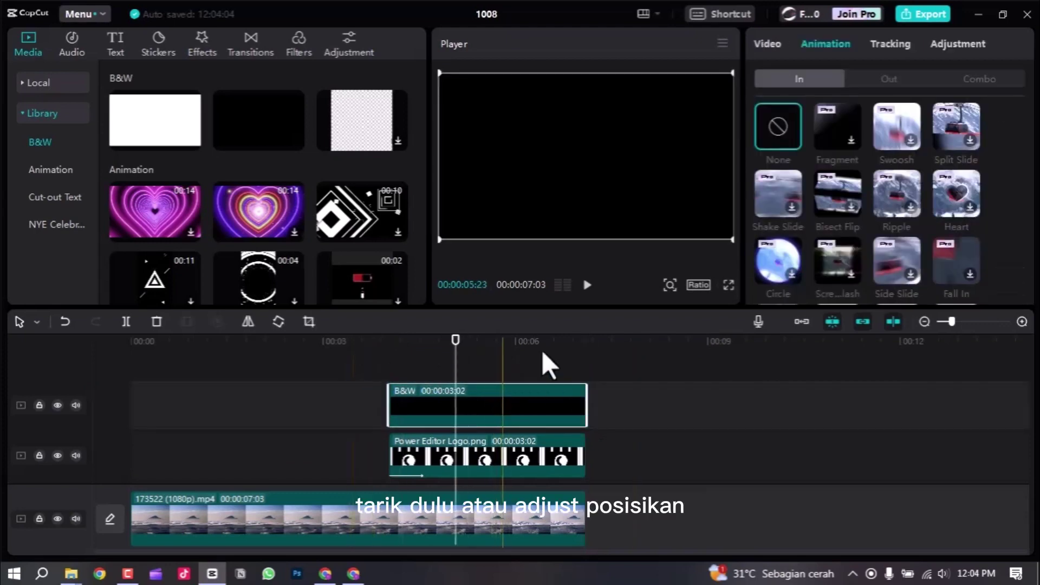
left_click_drag(584, 109, 586, 86)
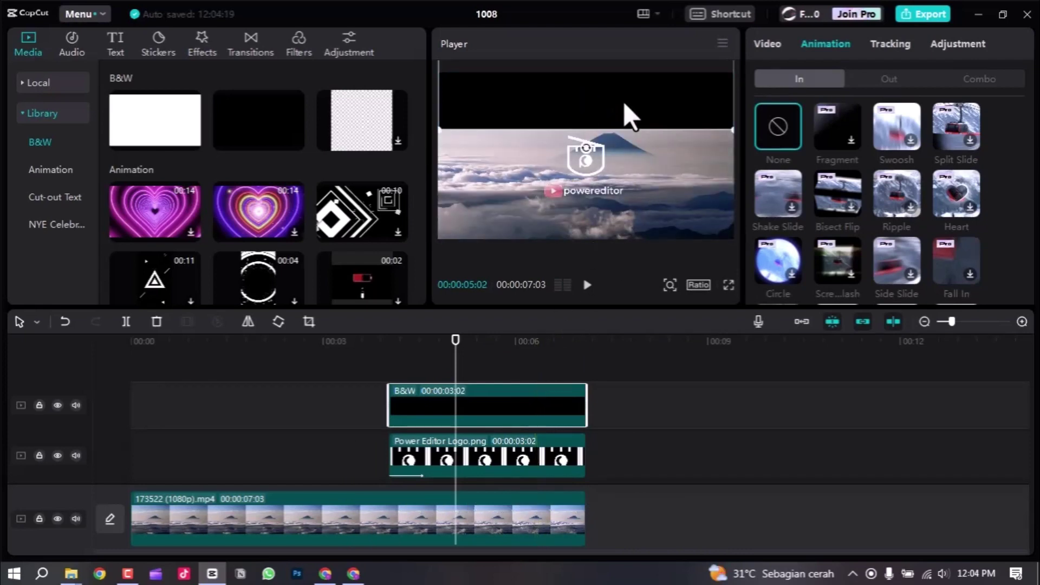
left_click(643, 402)
left_click(433, 340)
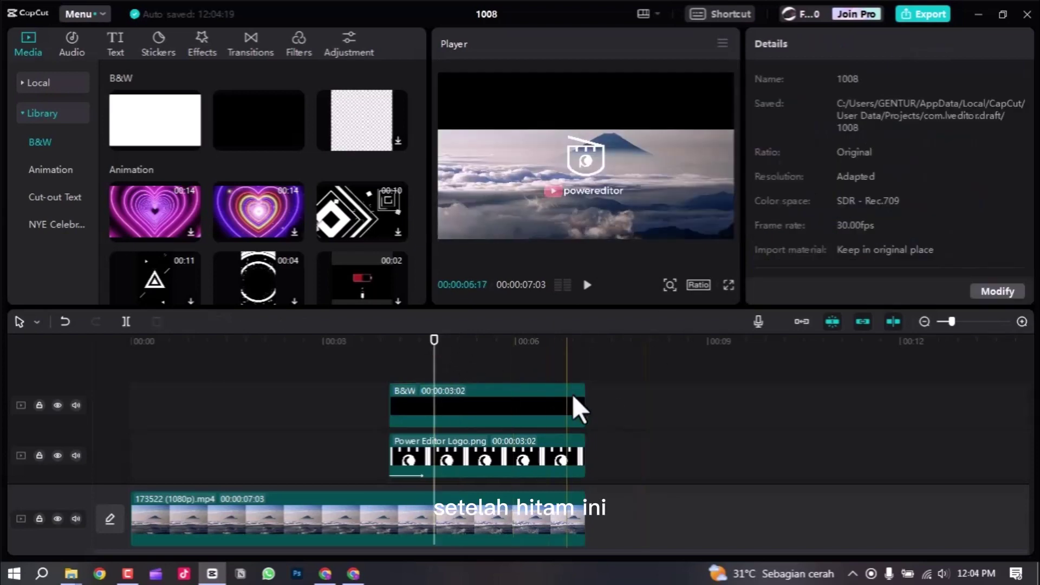
- Combine the black clip and Power Editor Logo.png into a compound clip and set its blend mode to Screen
left_click_drag(617, 398, 495, 453)
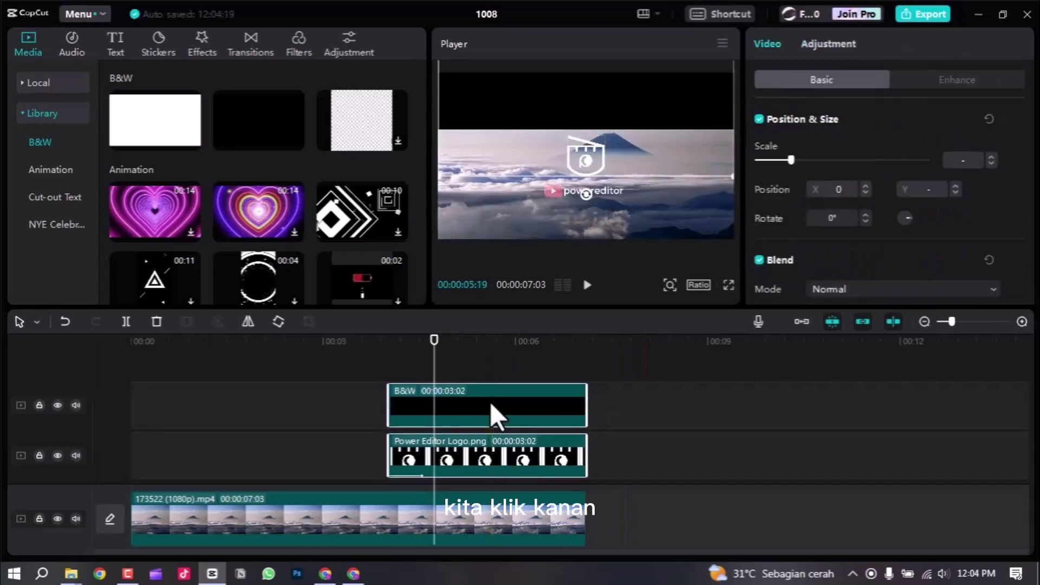
right_click(490, 404)
left_click(544, 397)
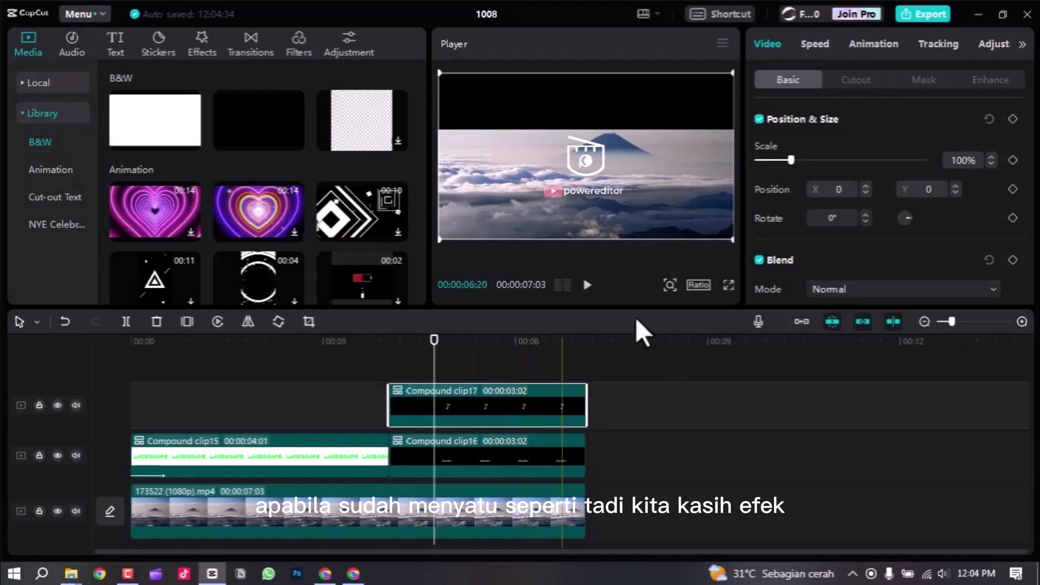
left_click(840, 287)
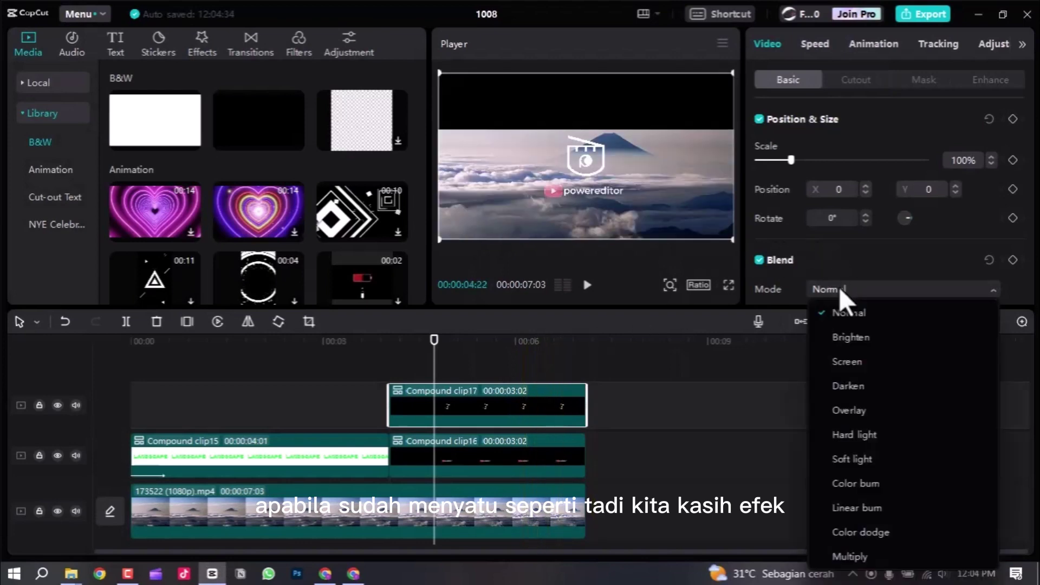
left_click(850, 362)
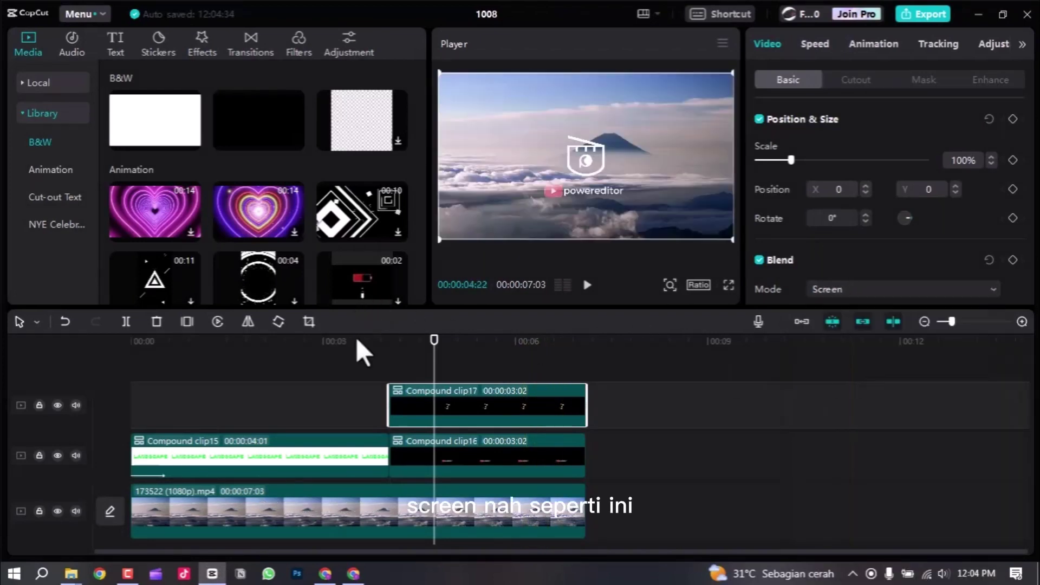
- Play the opening in full screen from just before the logo's entrance to check how the masked logo slides in
left_click(393, 341)
left_click_drag(393, 348, 371, 369)
key("ctrl+shift+f")
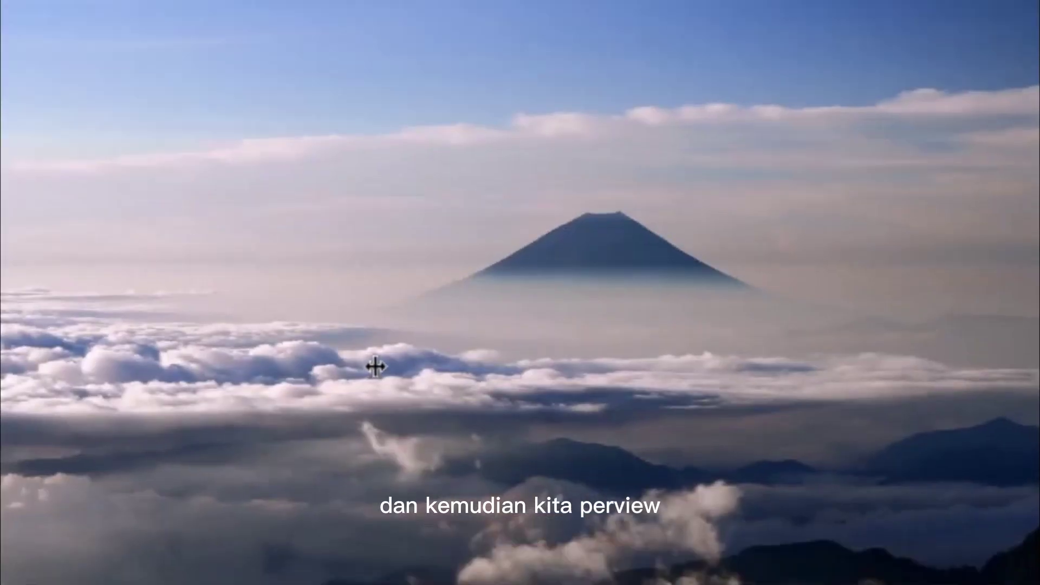
key("space")
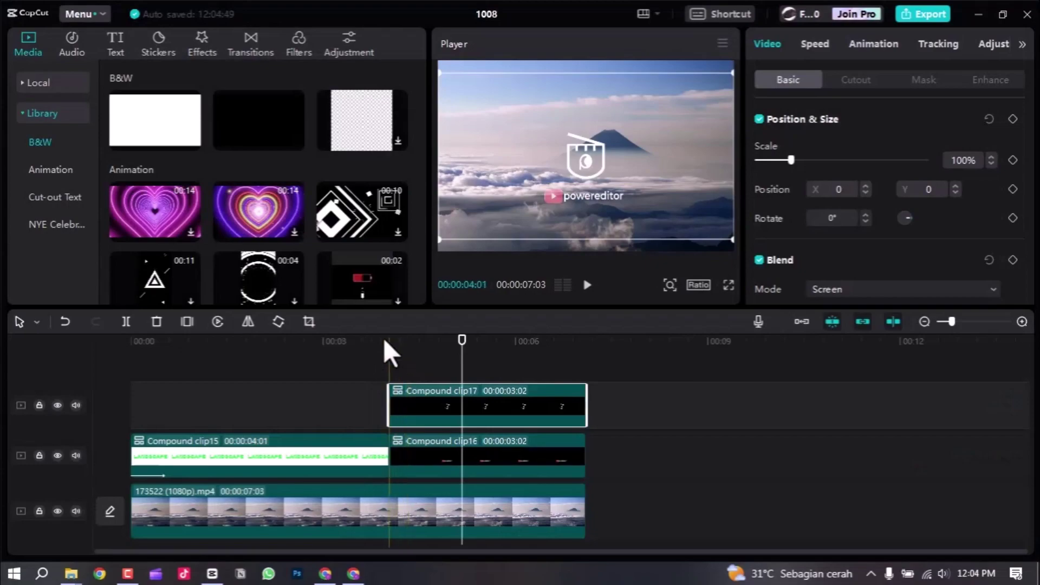
left_click(369, 340)
key("ctrl+shift+f")
key("space")
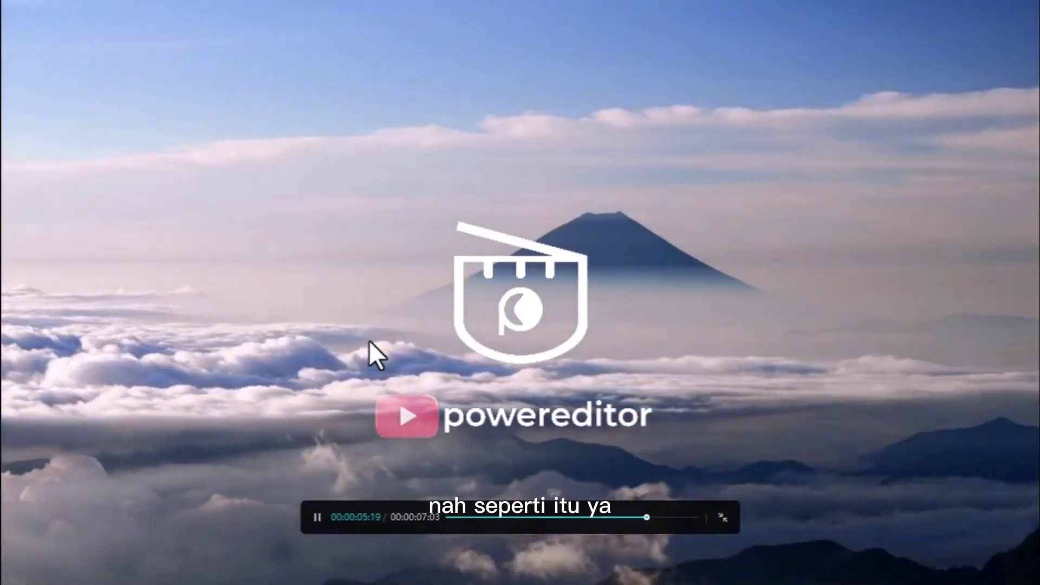
key("Escape")
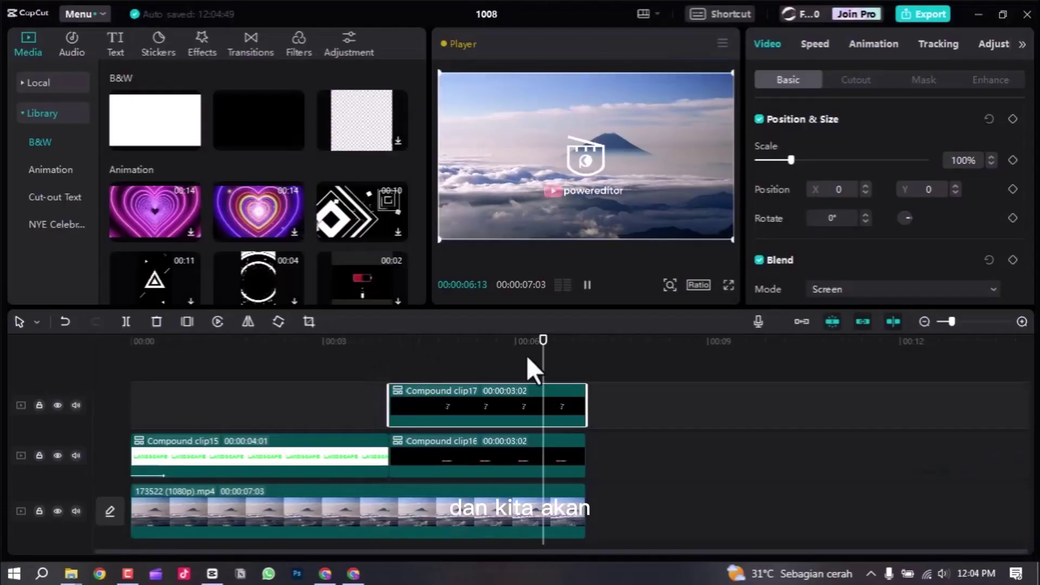
key("space")
left_click(558, 360)
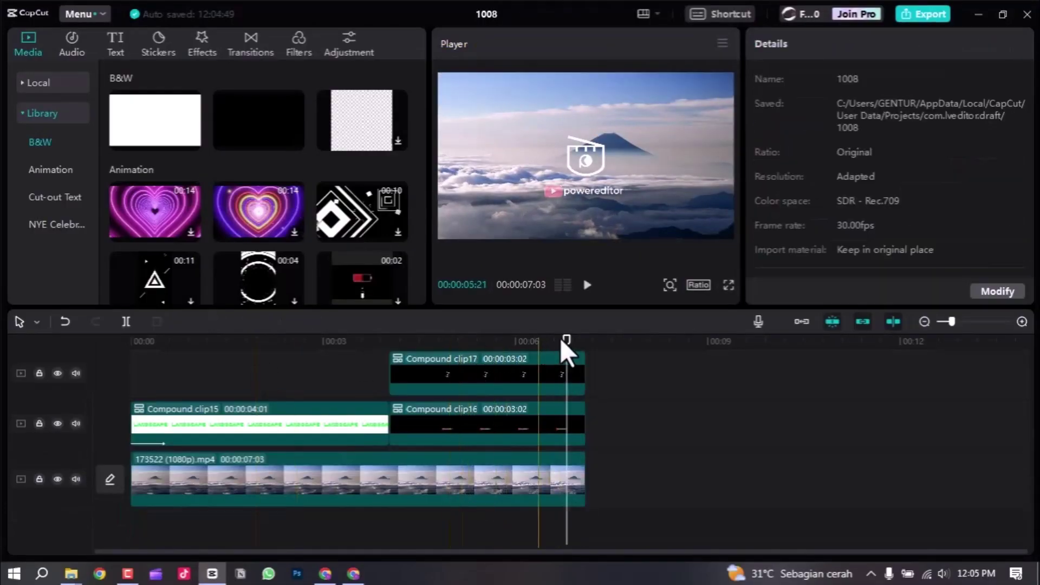
- Add the Electronic background music sound effect at the start, trim it to just past the video's end and set a 0.7 s fade-out
left_click_drag(566, 353, 123, 379)
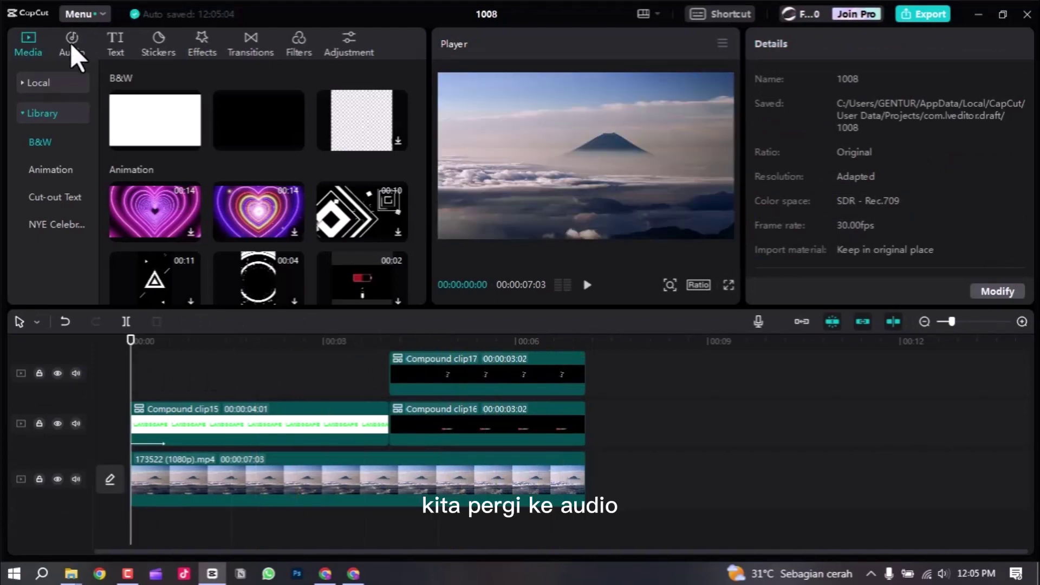
left_click(76, 50)
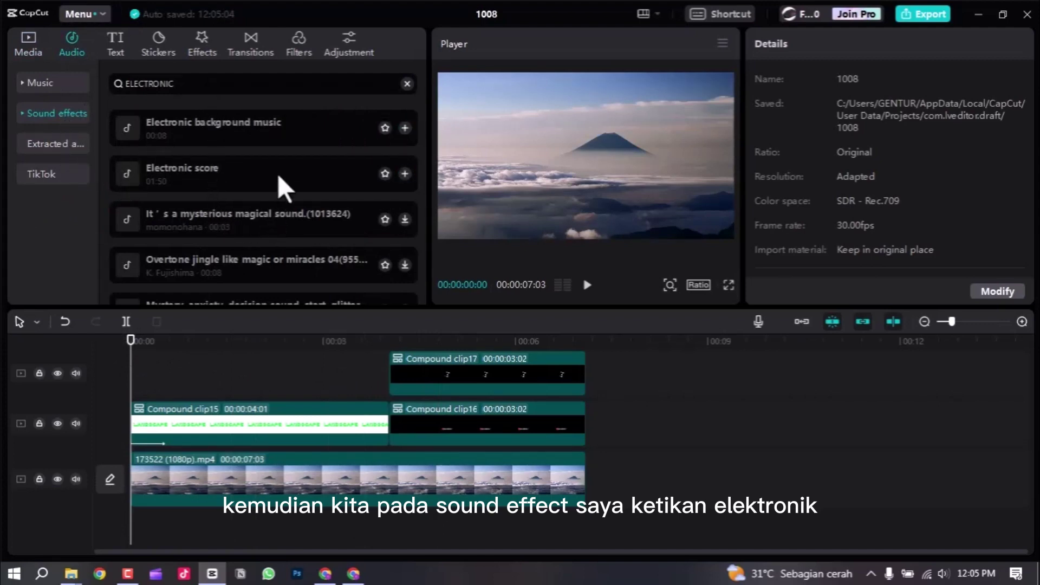
left_click(405, 128)
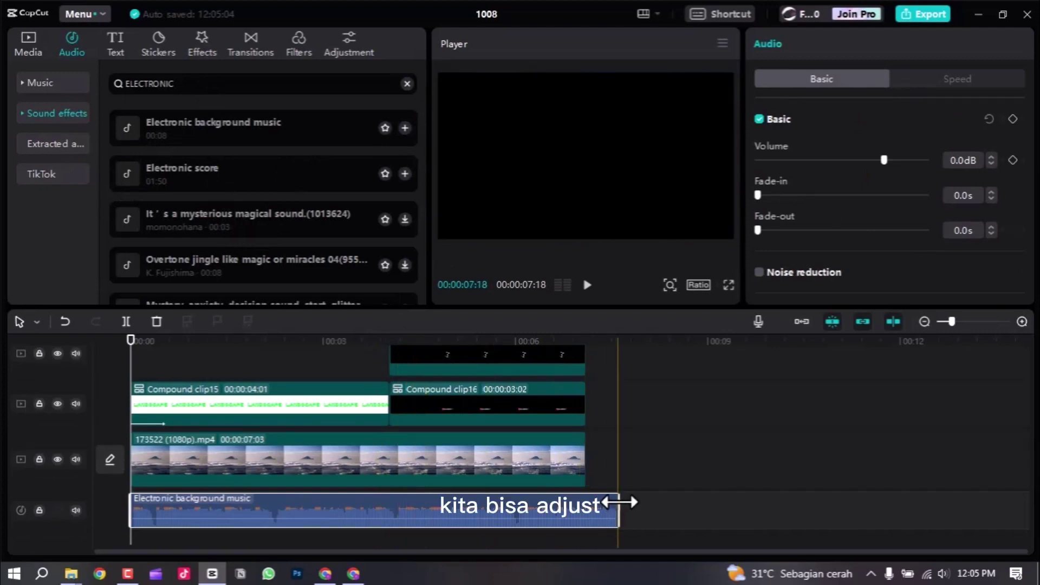
left_click_drag(619, 505, 541, 512)
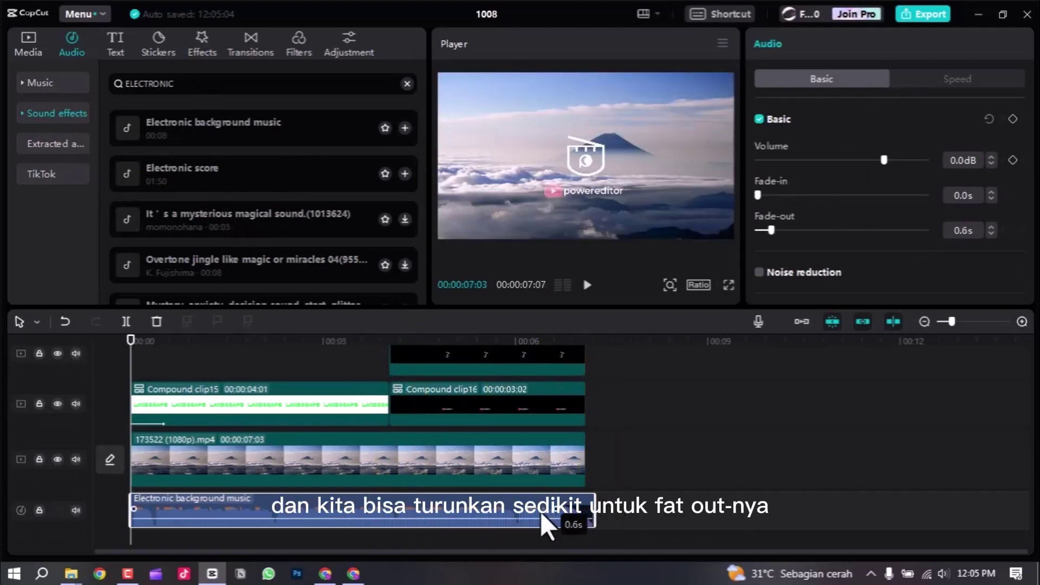
scroll(556, 447, "up", 1)
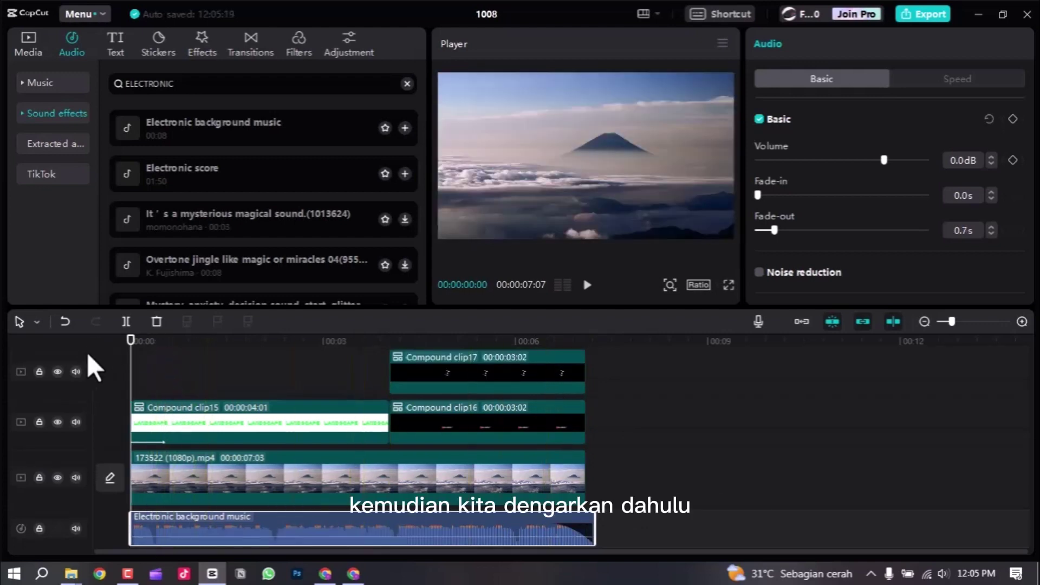
- Play the opening in full screen from the start to check how the background music fits
key("ctrl+shift+f")
key("space")
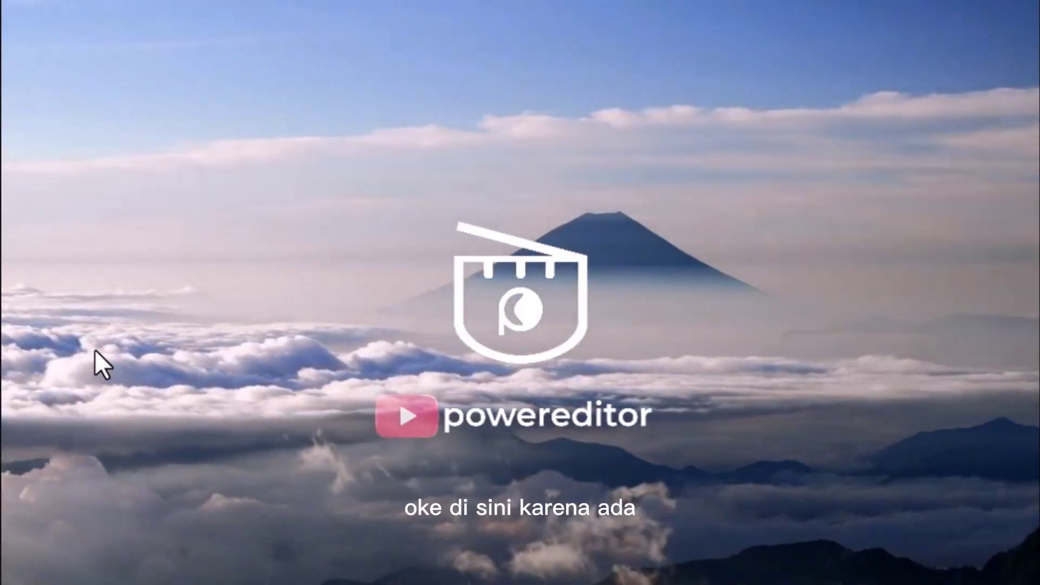
key("Escape")
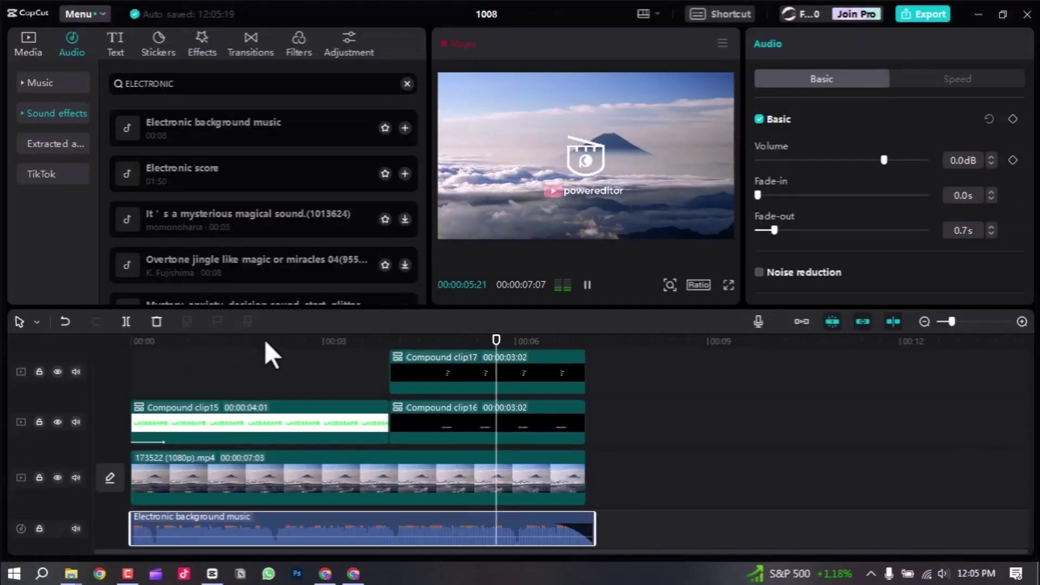
left_click(578, 340)
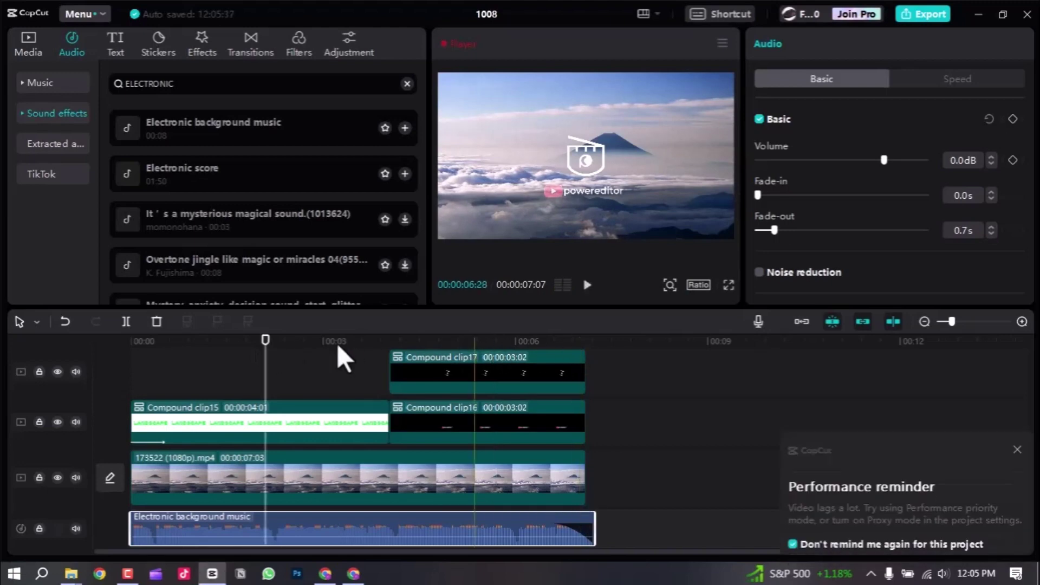
- Search the sound effects for MOVIE, add Movie title on its own audio track and adjust it to end with the LANDSCAPE compound clip
left_click_drag(267, 337, 252, 366)
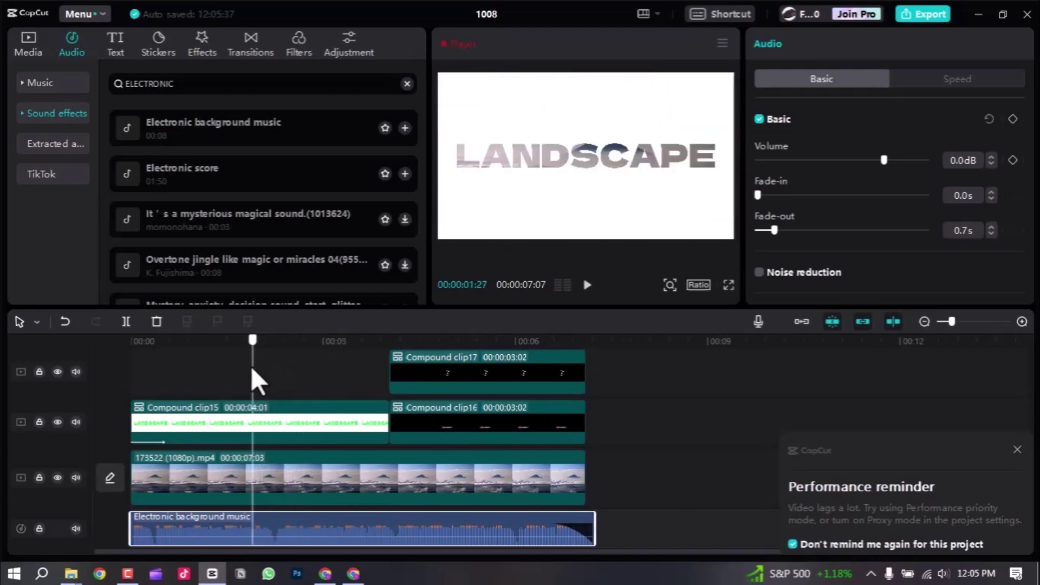
left_click(215, 87)
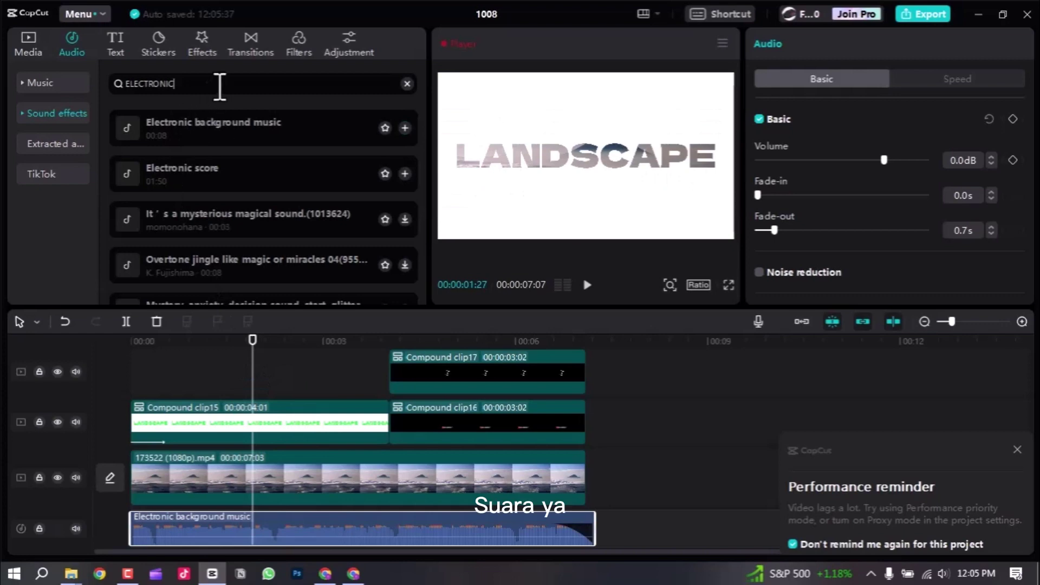
left_click(407, 84)
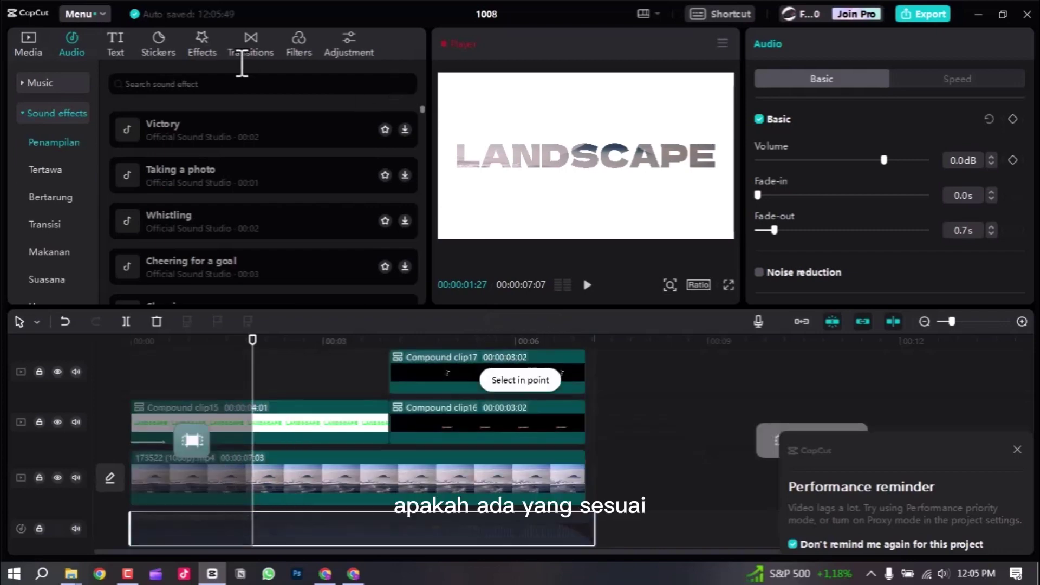
left_click(257, 86)
type("MOV")
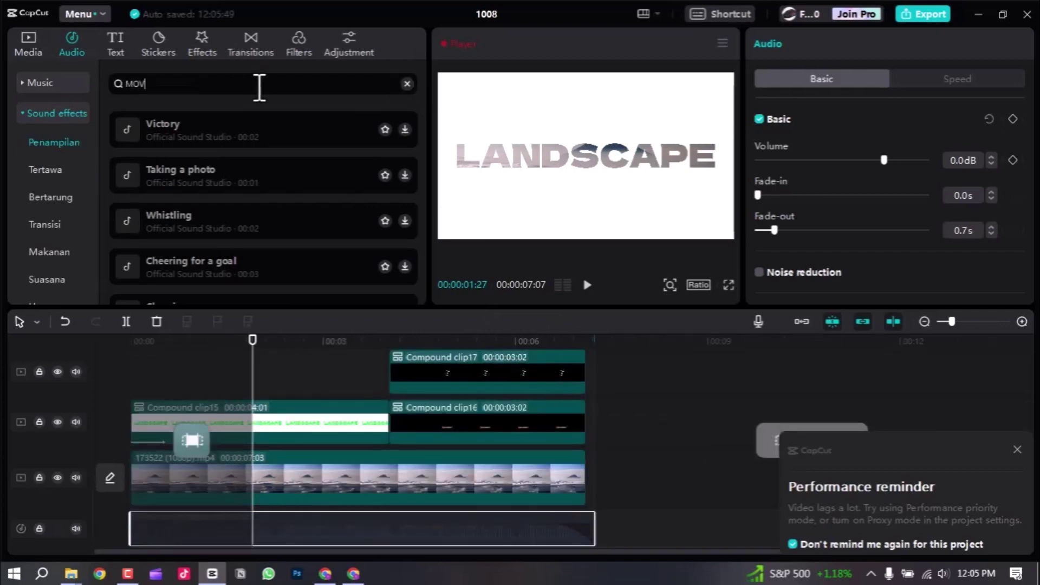
type("IE")
key("Return")
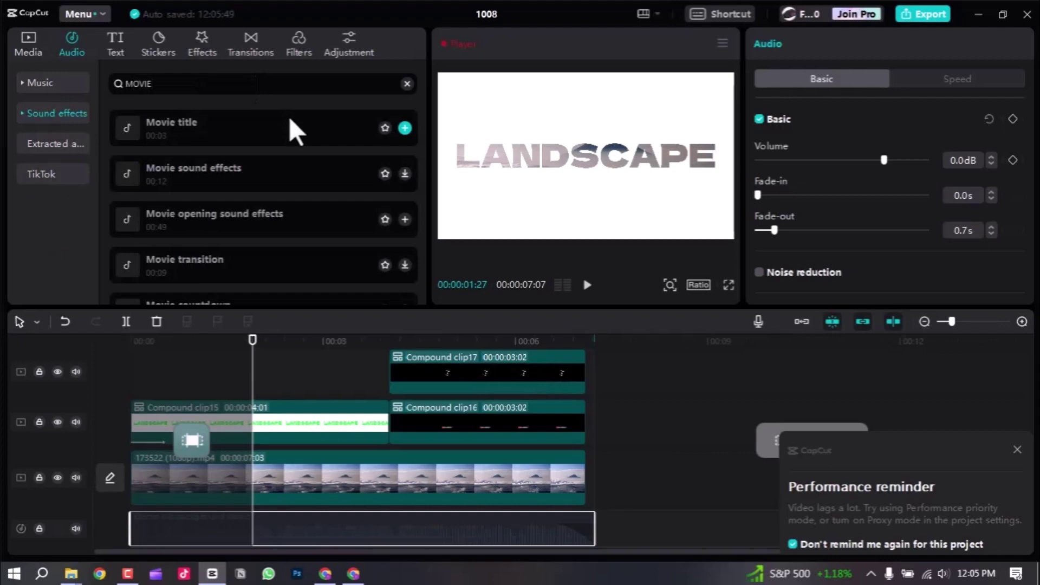
left_click(405, 128)
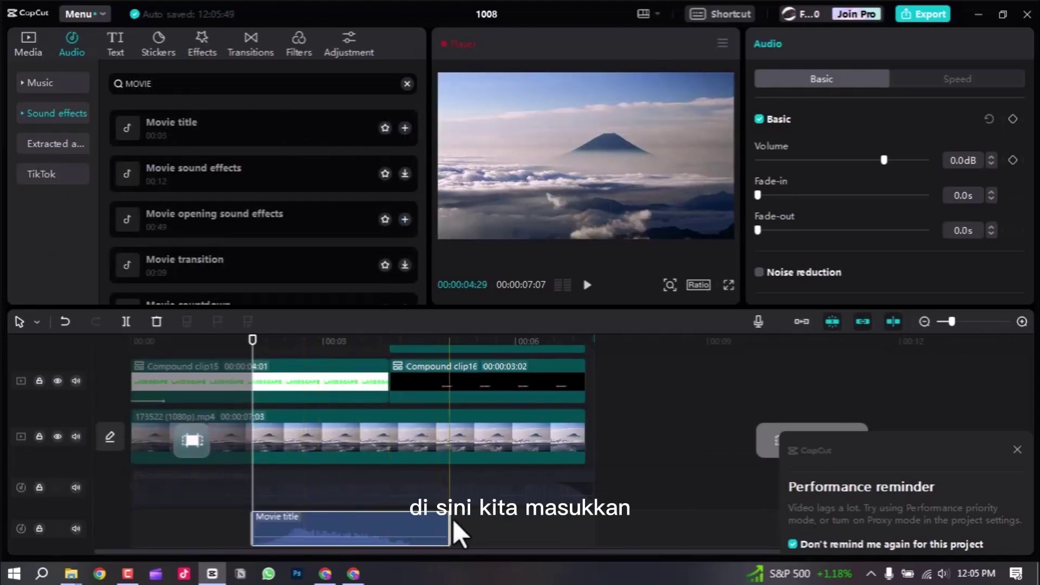
left_click_drag(447, 523, 318, 518)
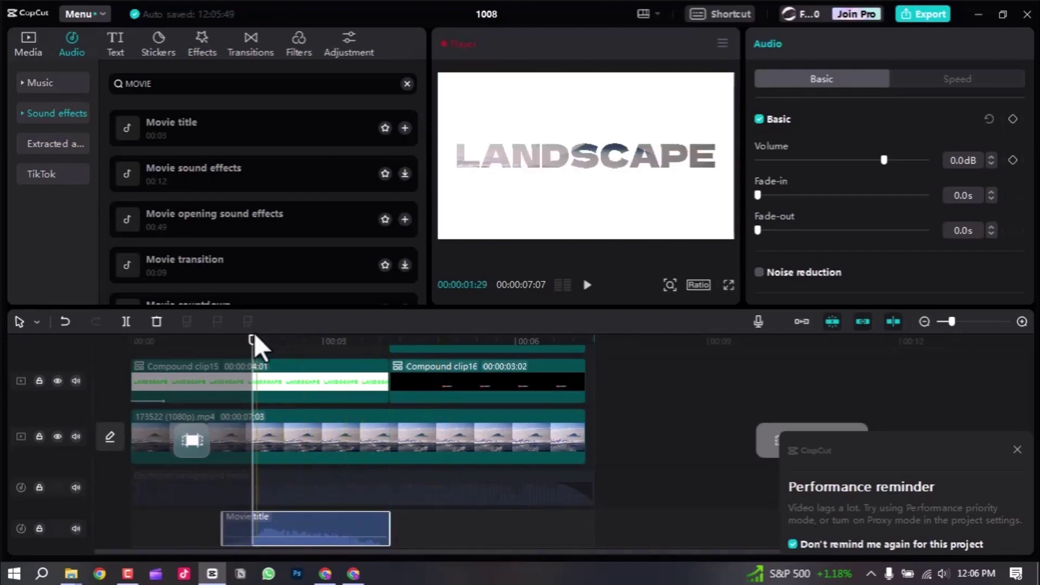
- Play the opening from the start in full screen to check the music together with the Movie title sound
left_click_drag(255, 334, 84, 366)
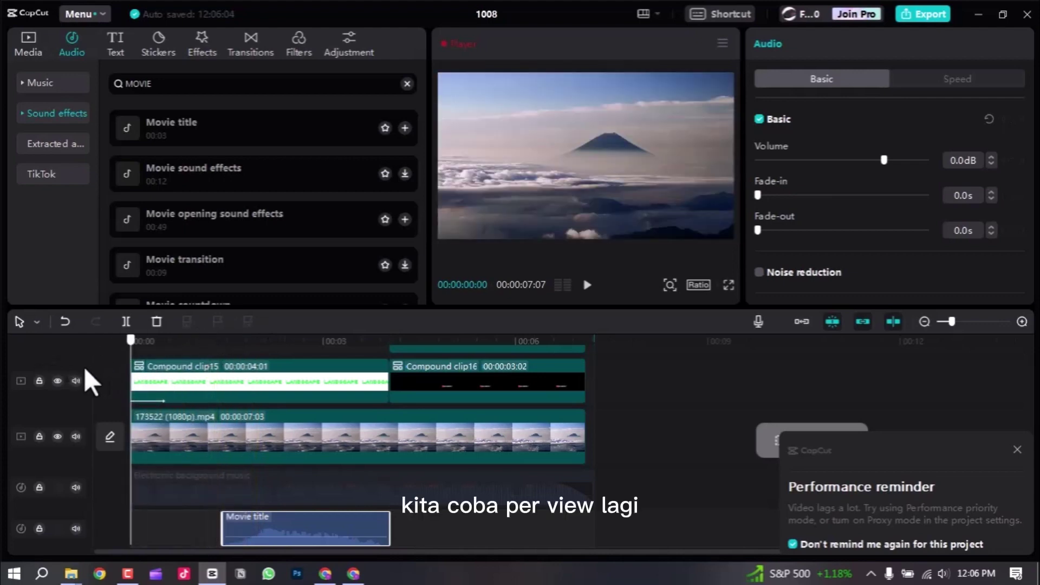
key("ctrl+shift+f")
key("space")
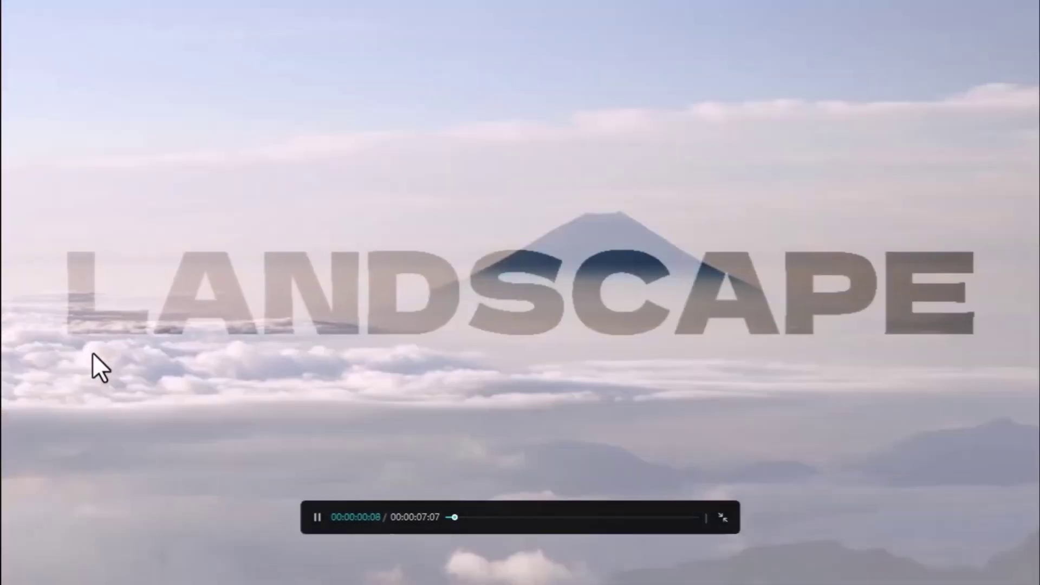